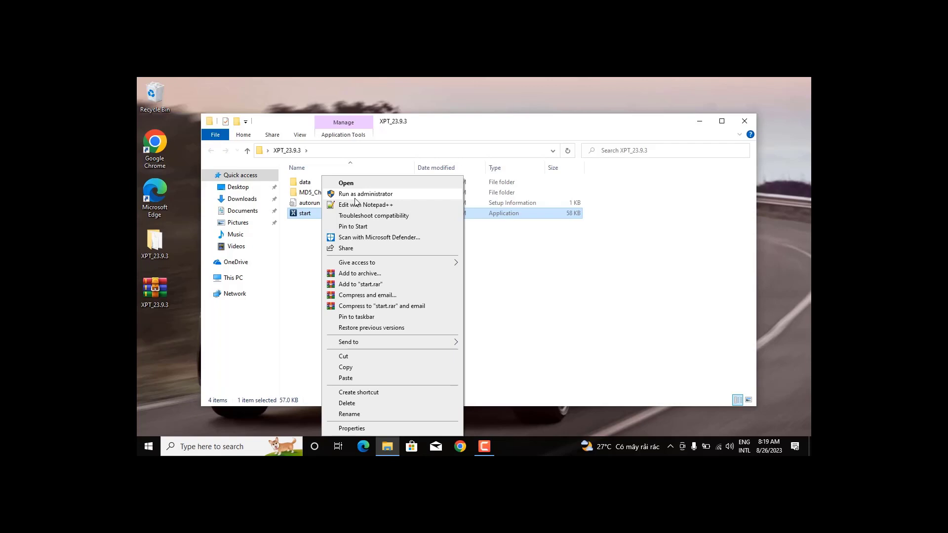
# Run the XENTRY Pass Thru setup as administrator and confirm English (United States) as the setup language.
pyautogui.click(355, 197)
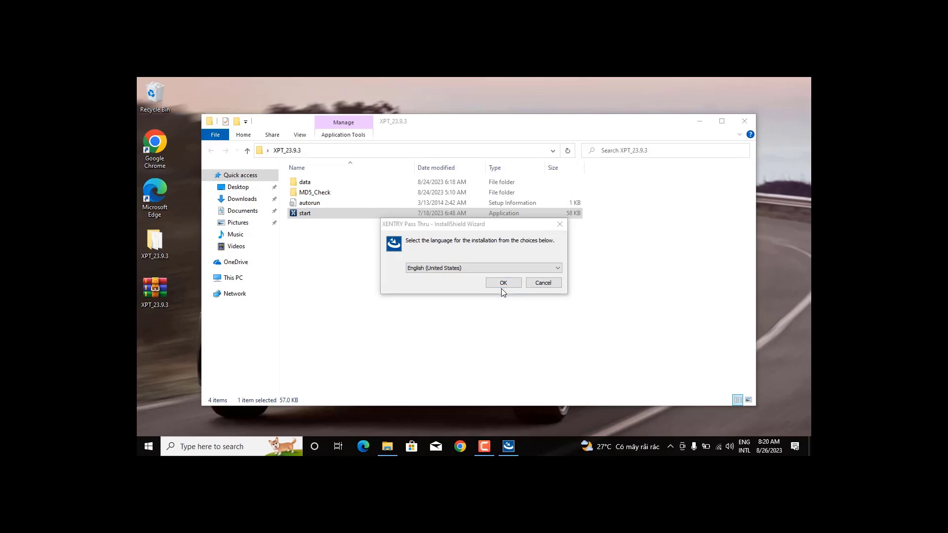
pyautogui.click(516, 289)
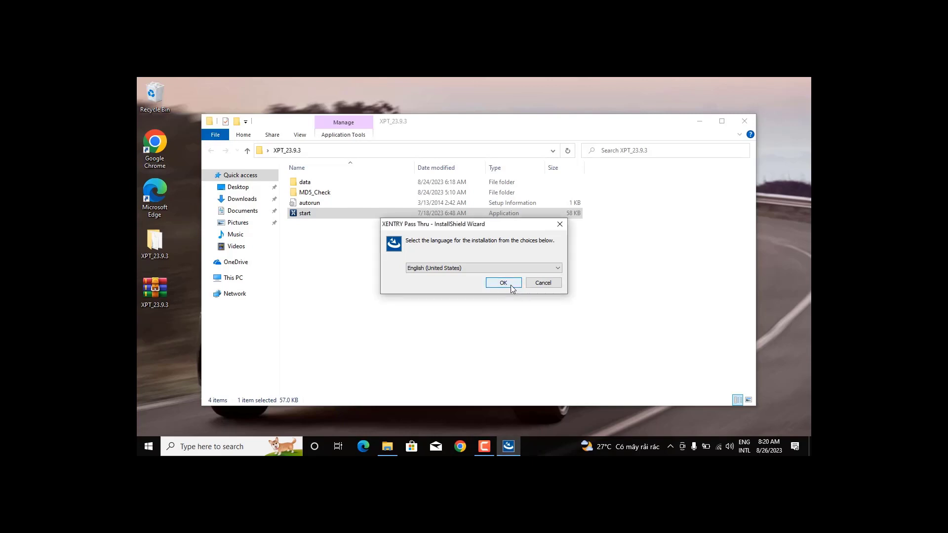
pyautogui.click(510, 285)
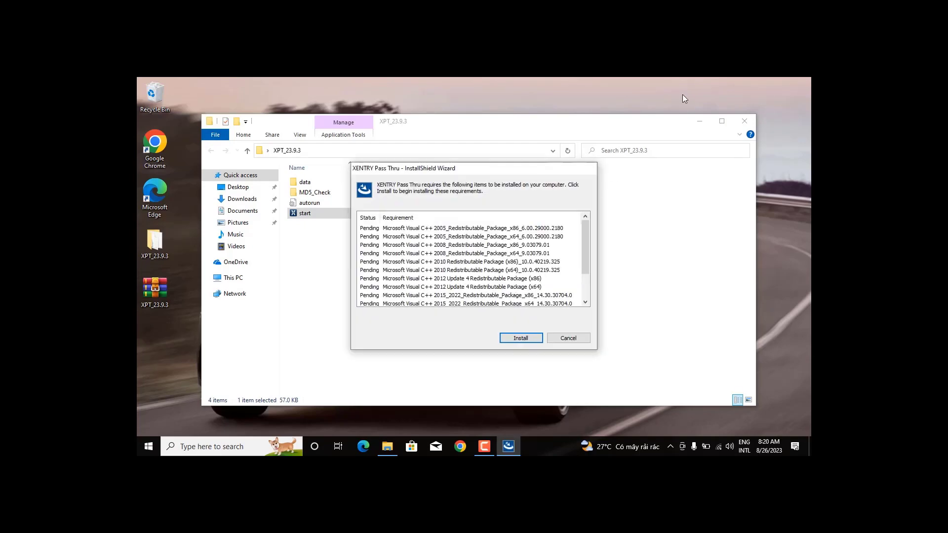
# Minimize File Explorer and start installing the required Visual C++ packages.
pyautogui.click(699, 121)
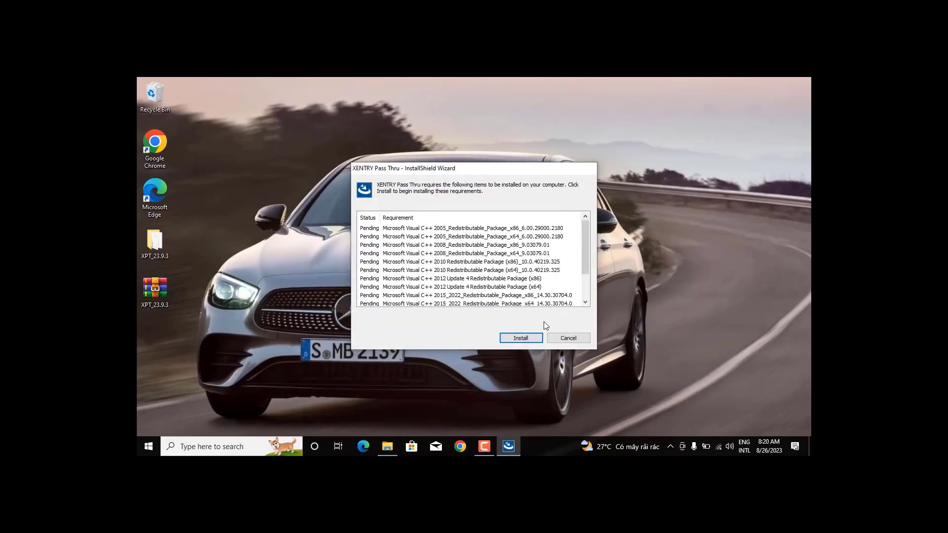
pyautogui.click(532, 339)
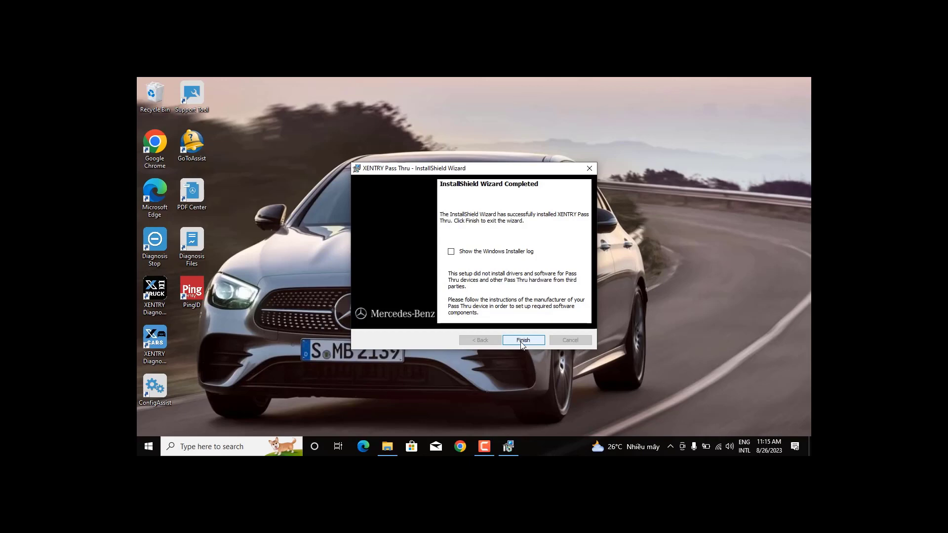
# Finish and exit the completed XENTRY Pass Thru installation wizard.
pyautogui.click(523, 340)
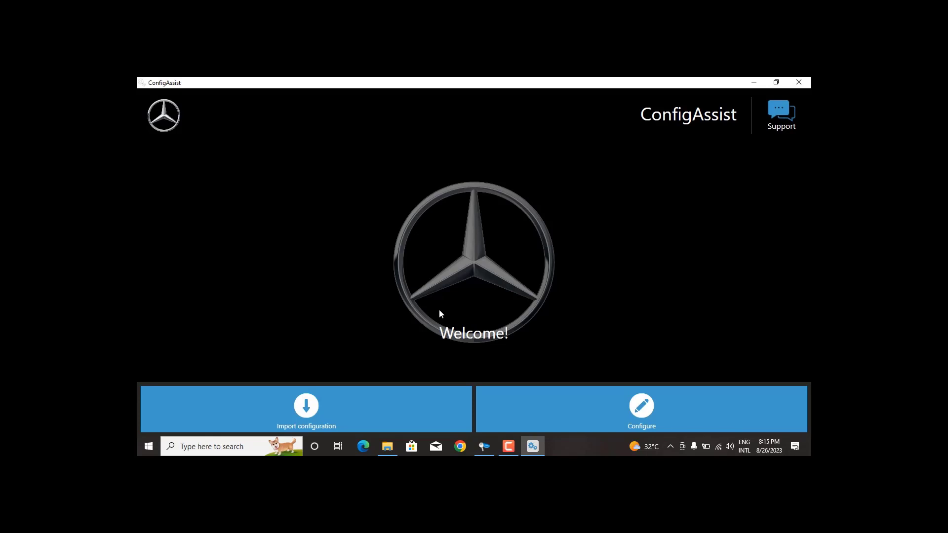
# Advance ConfigAssist from Configure past the delivery package page to Install StartKey.
pyautogui.click(621, 412)
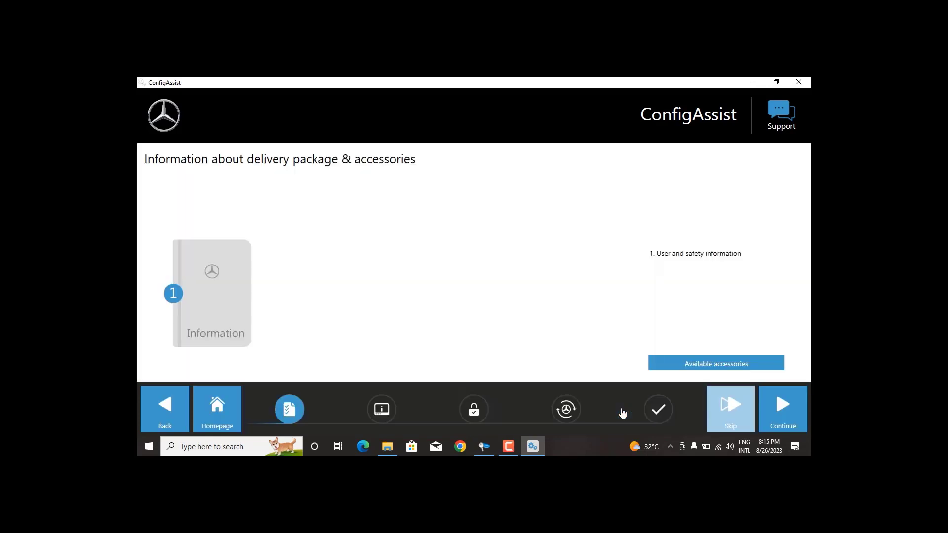
pyautogui.click(780, 423)
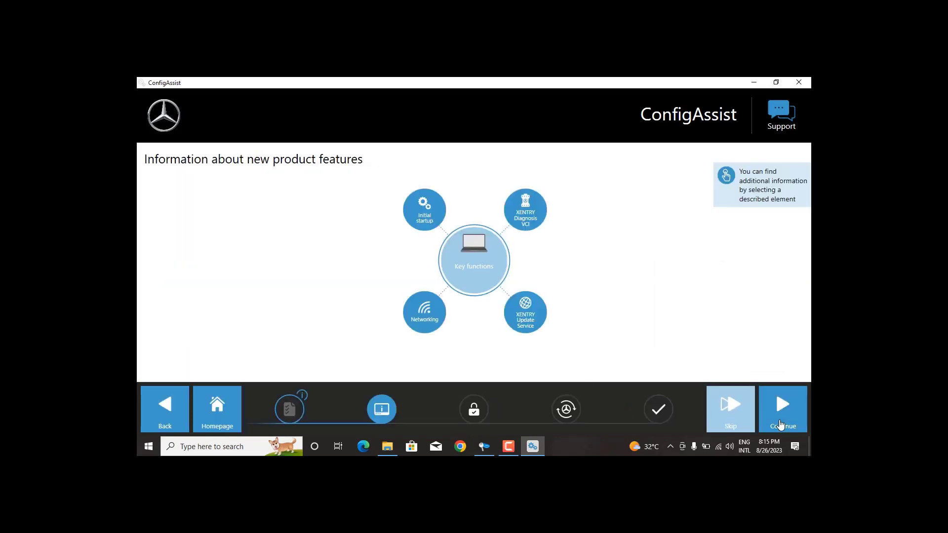
pyautogui.click(780, 423)
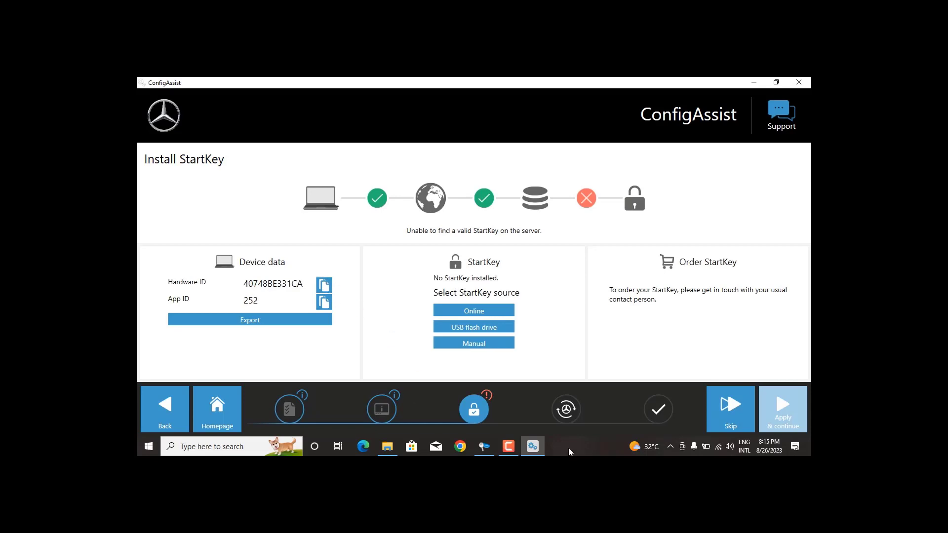
# Minimize the ConfigAssist window to reach the desktop.
pyautogui.click(532, 446)
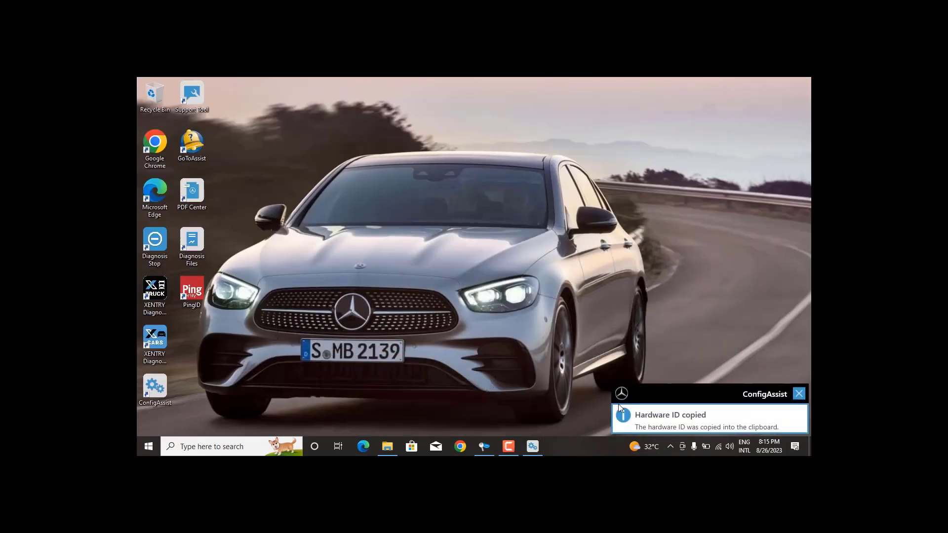
pyautogui.click(532, 447)
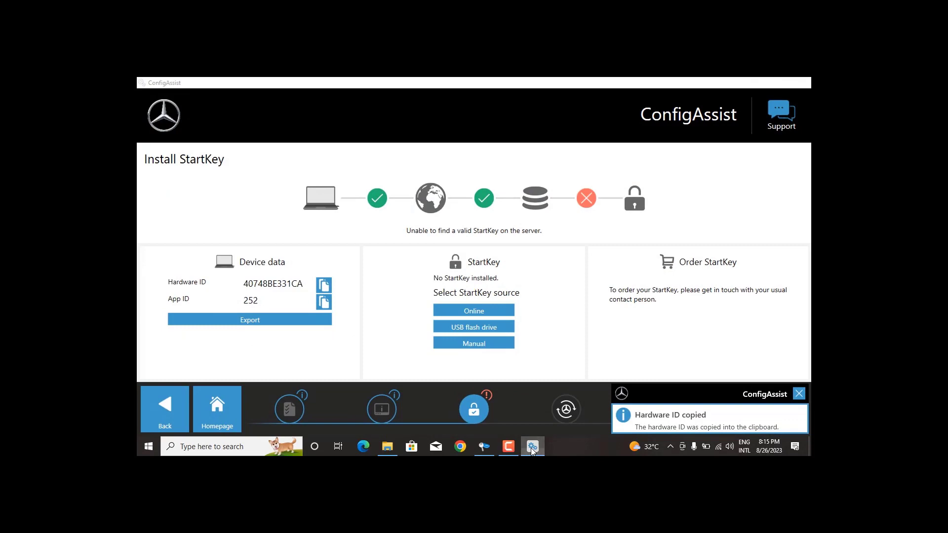
pyautogui.click(532, 447)
# Paste the copied hardware ID into the HWID field of XENTRY Advanced KeyGen and open the Date End calendar.
pyautogui.click(489, 449)
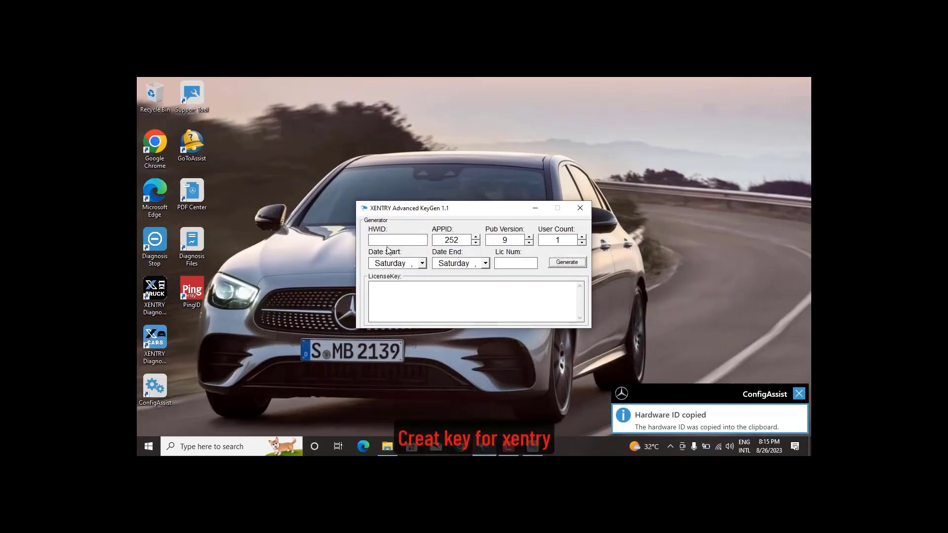
pyautogui.click(394, 241)
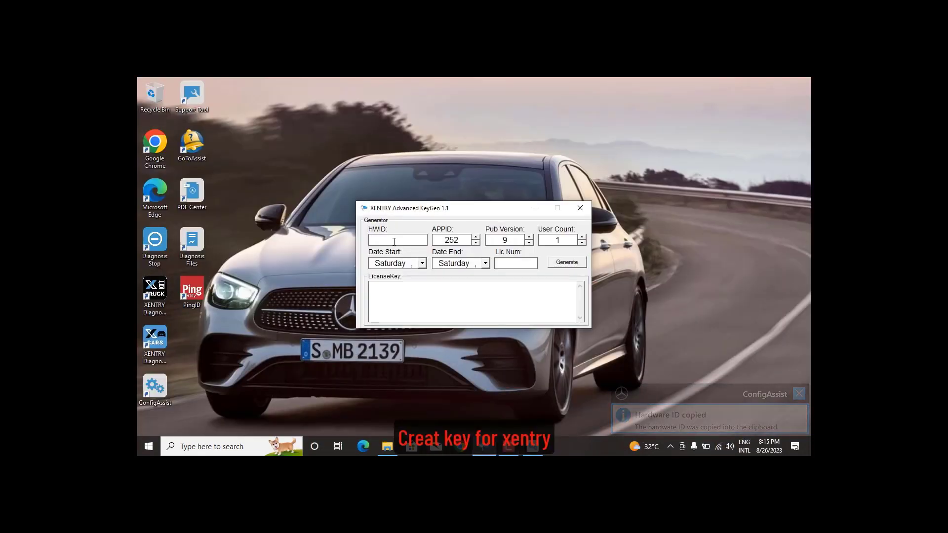
pyautogui.hotkey('ctrl', 'v')
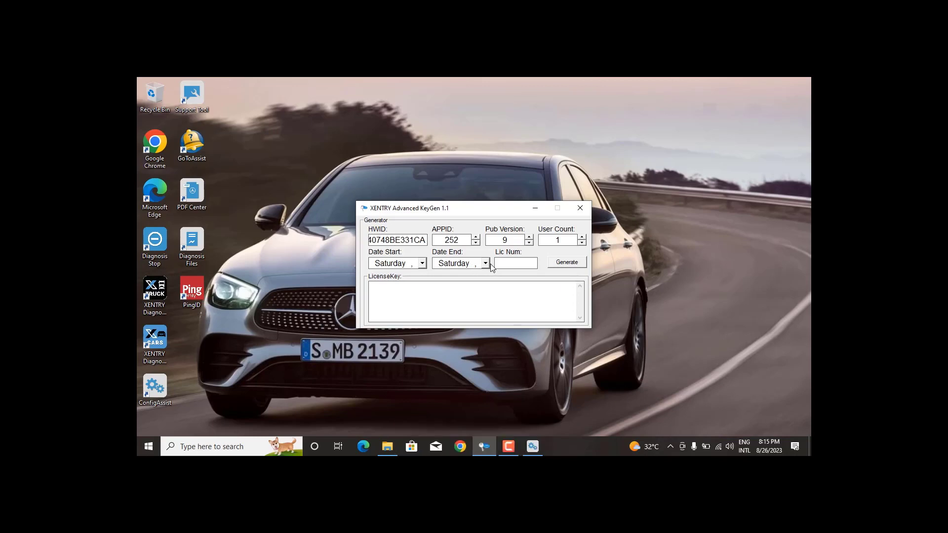
pyautogui.click(485, 263)
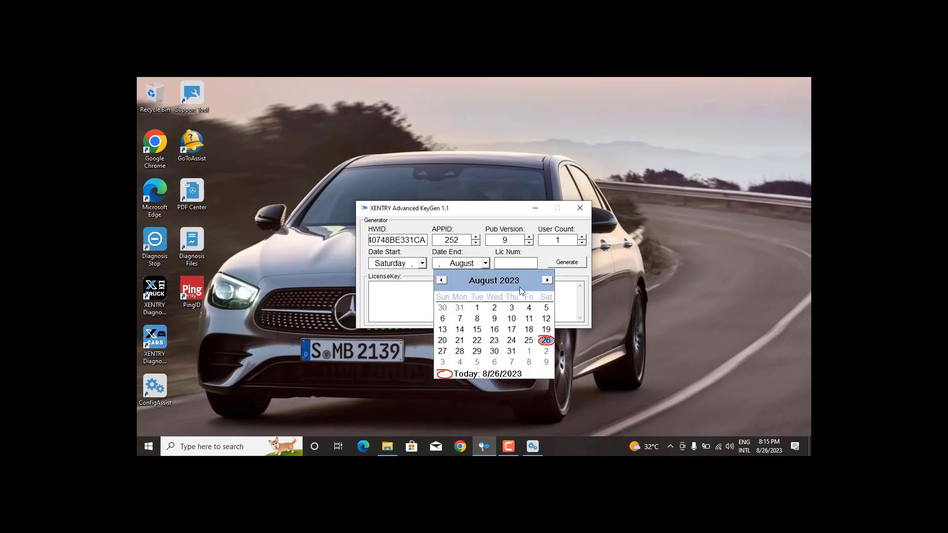
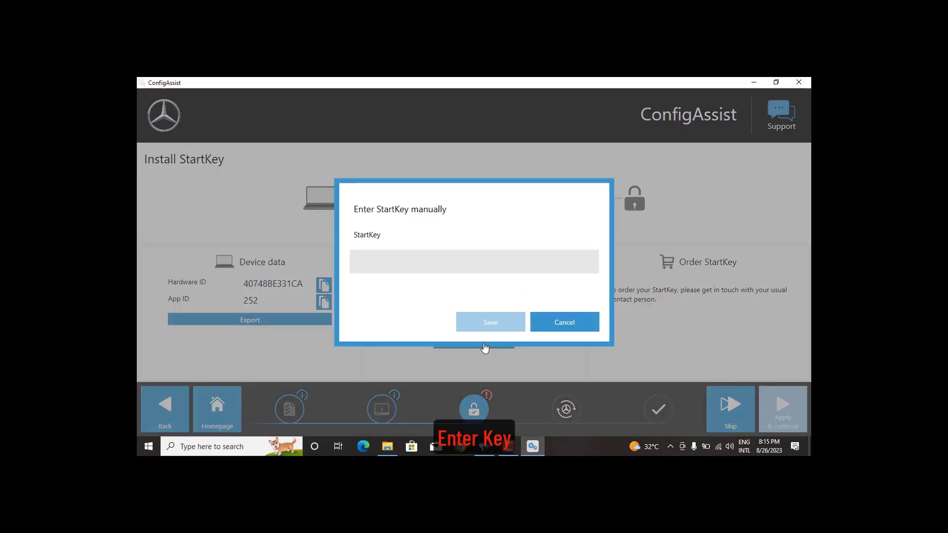
# Paste the generated StartKey into its field, save it and acknowledge the installation success.
pyautogui.rightClick(478, 266)
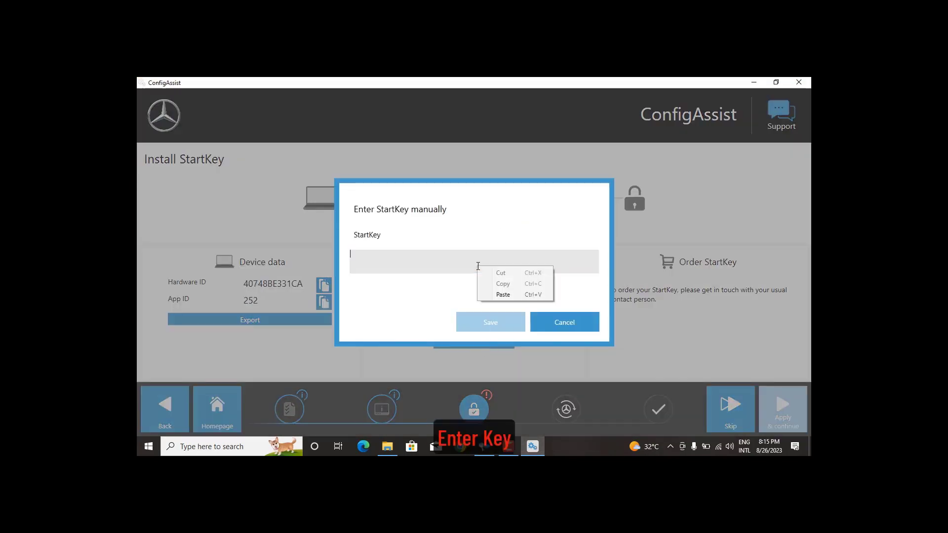
pyautogui.click(513, 297)
pyautogui.click(500, 321)
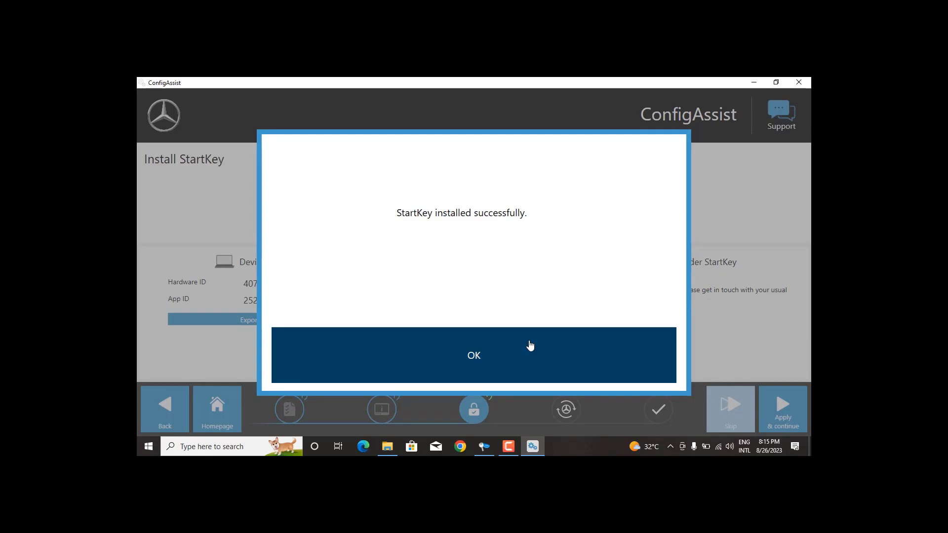
pyautogui.click(530, 345)
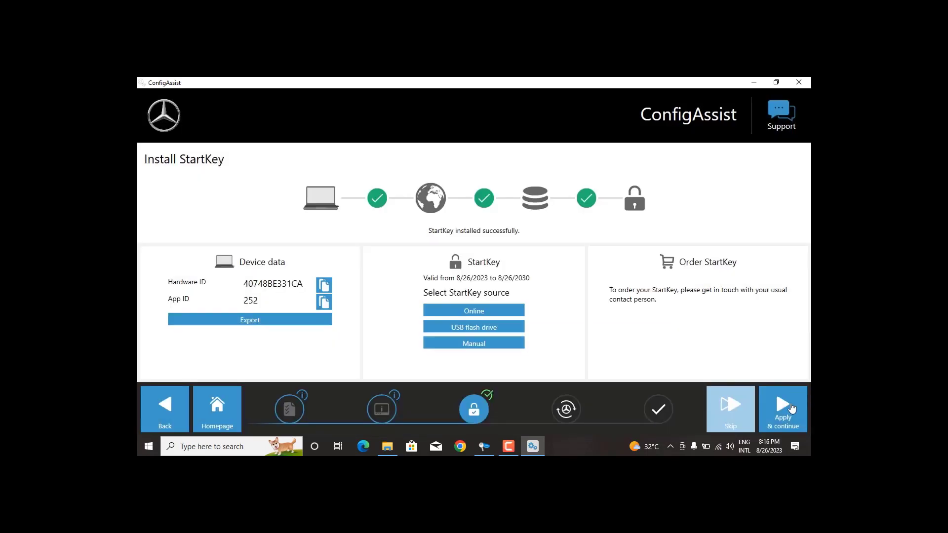
# Activate the XENTRY Update Service without Retail Data Storage, finish setup and exit ConfigAssist.
pyautogui.click(791, 407)
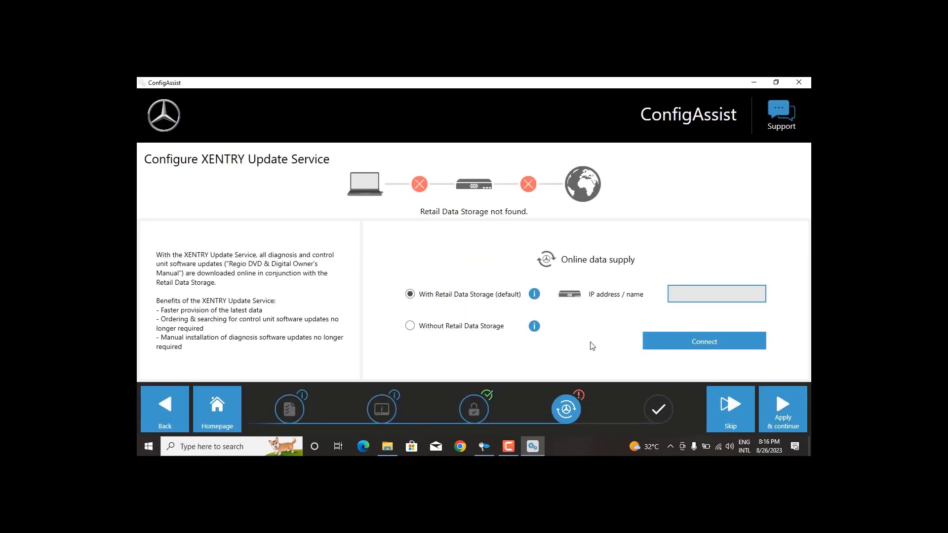
pyautogui.click(410, 326)
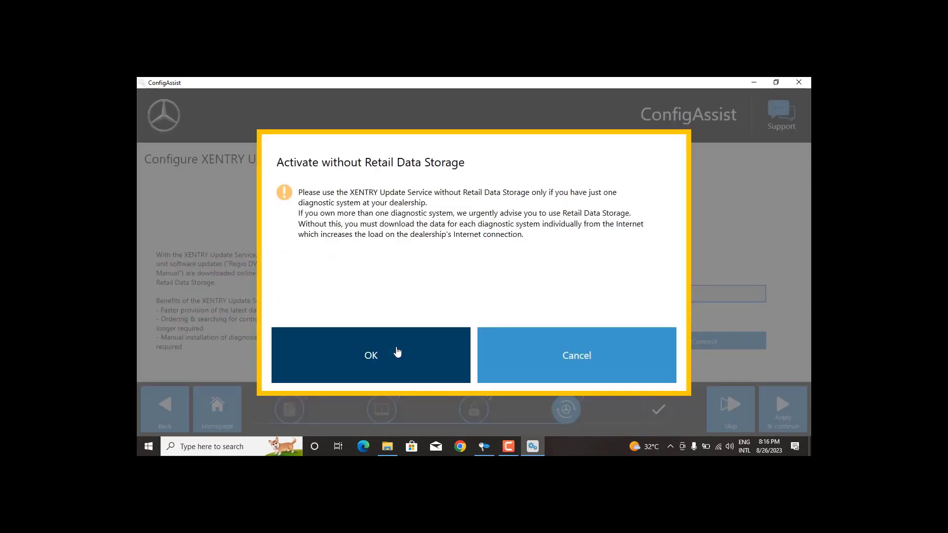
pyautogui.click(397, 352)
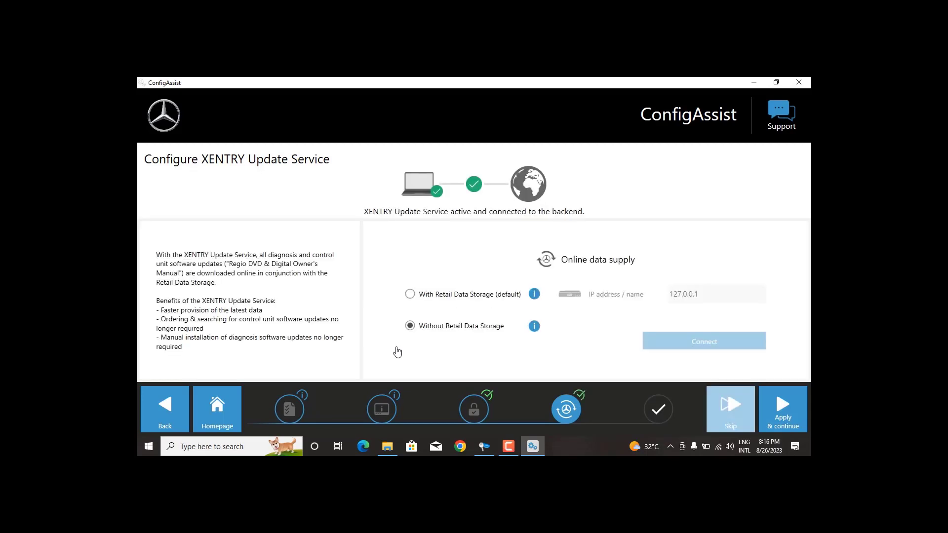
pyautogui.click(795, 416)
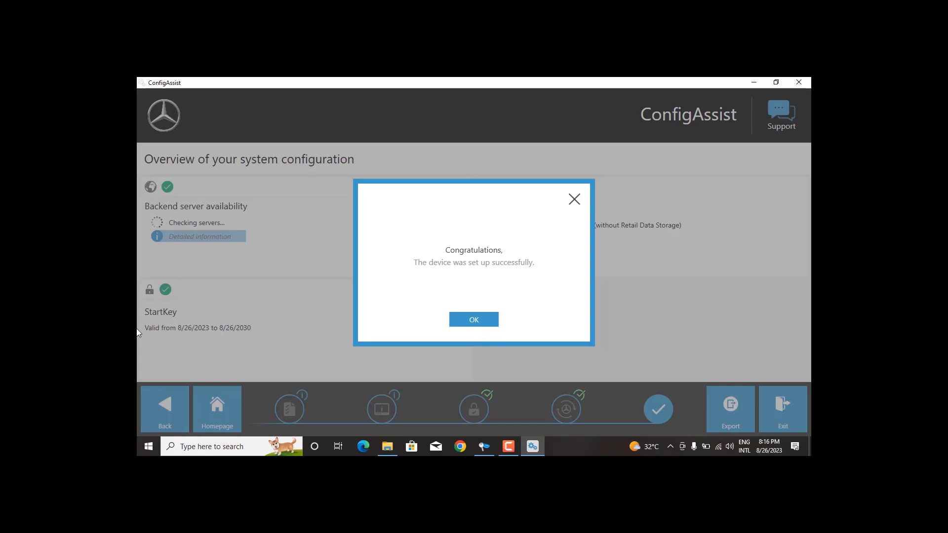
pyautogui.click(482, 322)
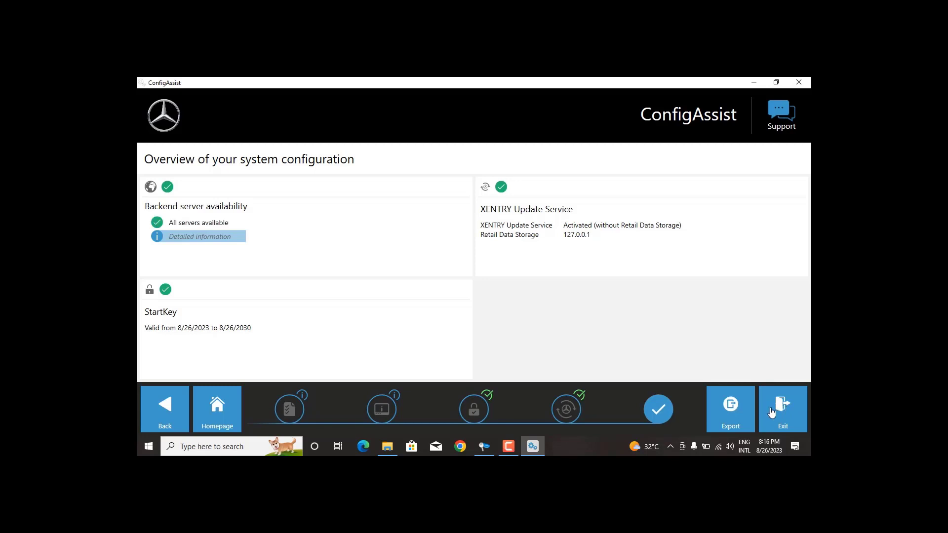
pyautogui.click(778, 413)
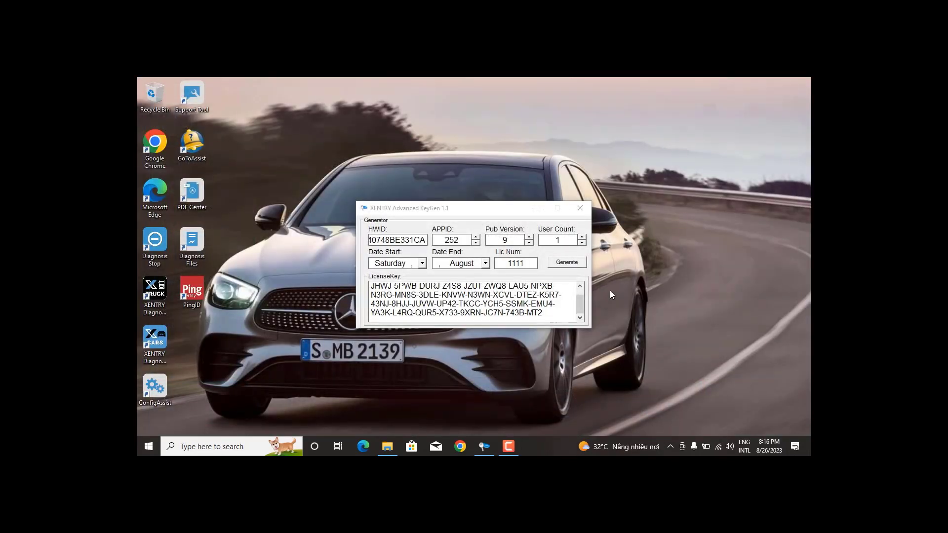
# Bring the XENTRY Advanced KeyGen window forward and close it.
pyautogui.click(586, 209)
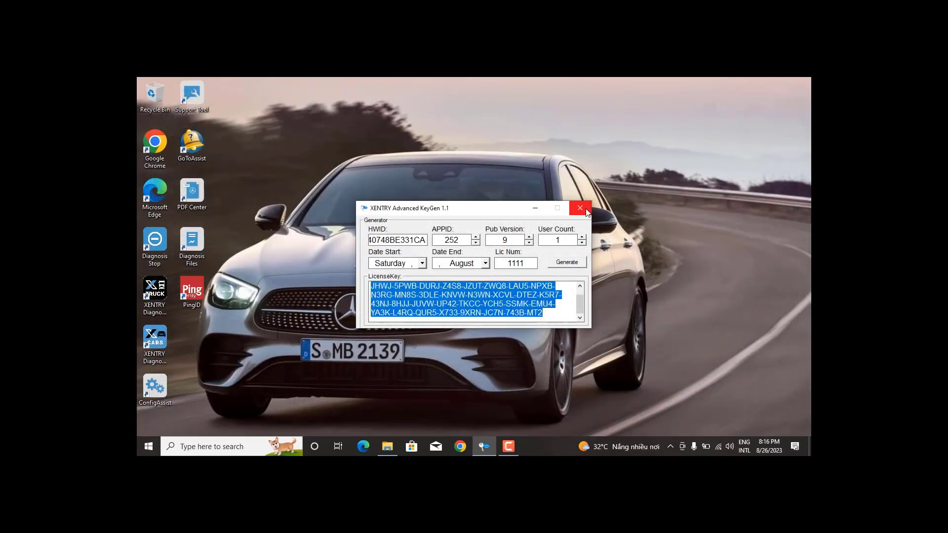
pyautogui.click(585, 208)
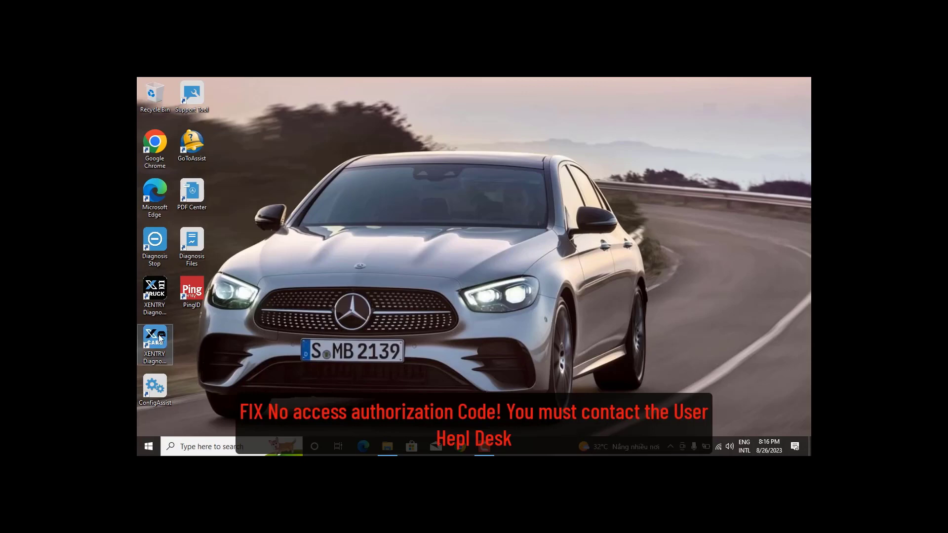
# Open a File Explorer window on Local Disk (C:) with Hidden items shown.
pyautogui.rightClick(388, 445)
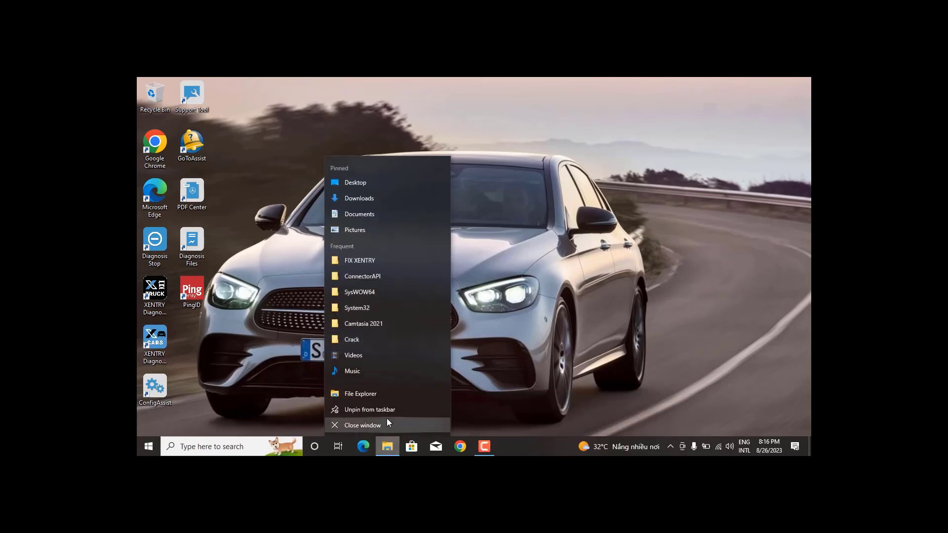
pyautogui.click(375, 394)
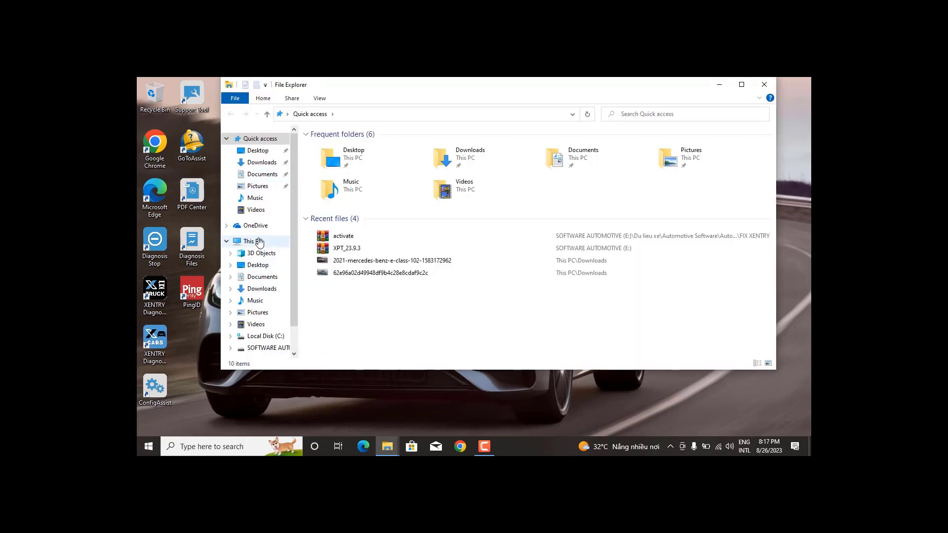
pyautogui.click(249, 241)
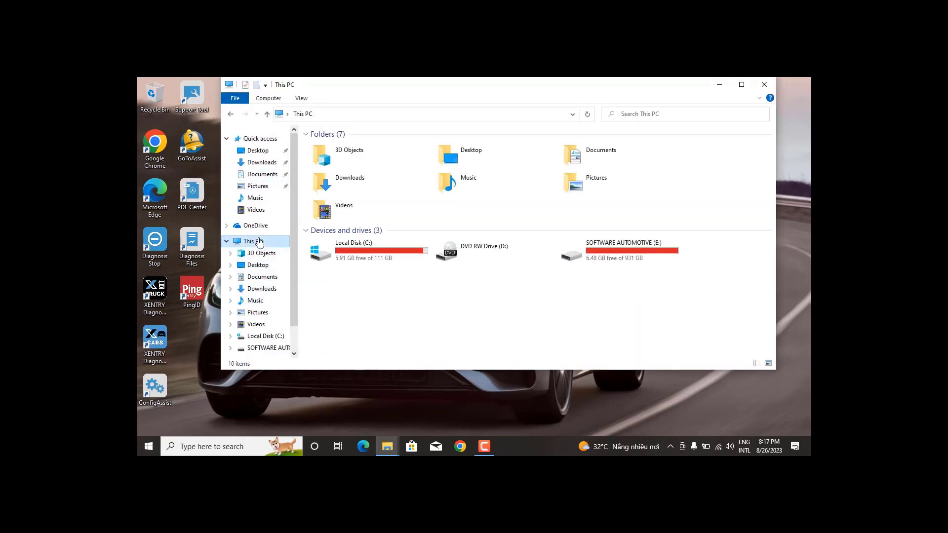
pyautogui.doubleClick(353, 250)
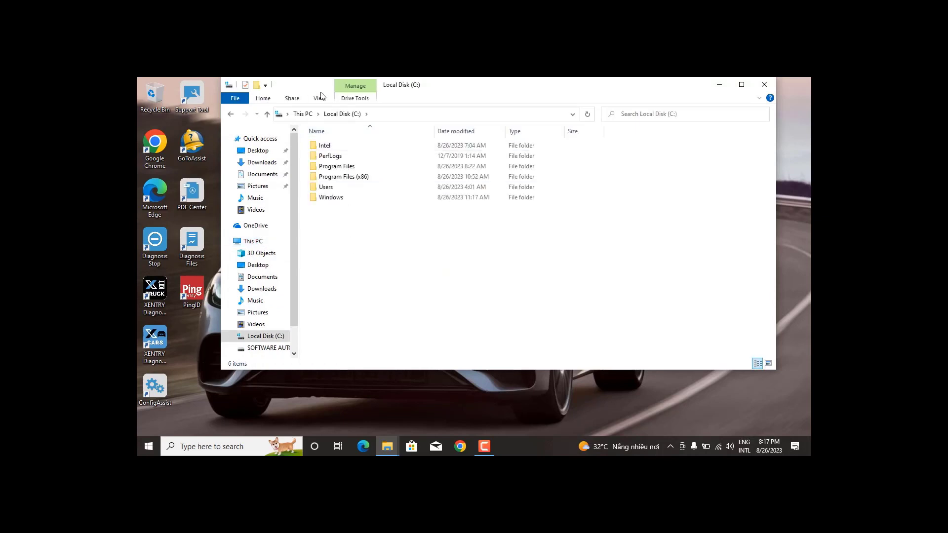
pyautogui.click(319, 98)
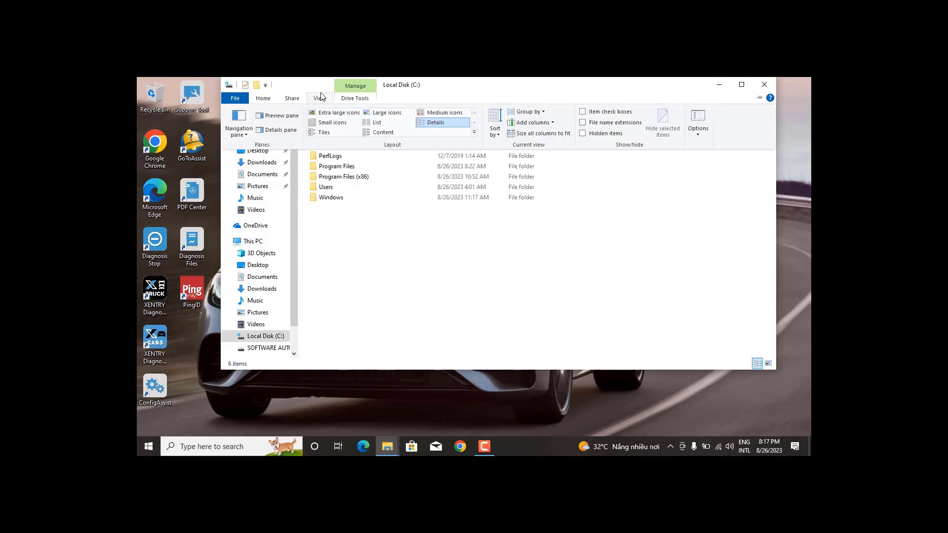
pyautogui.click(609, 138)
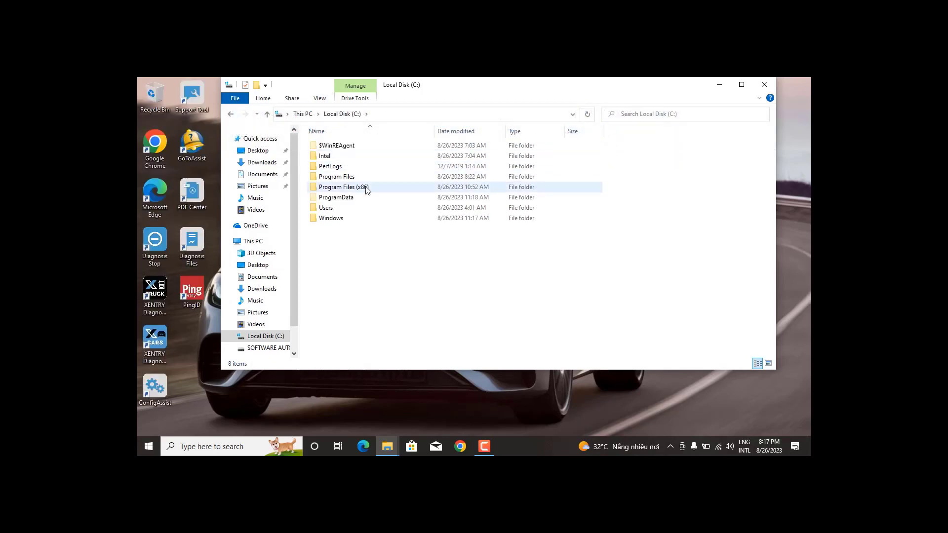
# Open ProgramData > LicDir and select lic_key_2.dat.
pyautogui.click(341, 198)
pyautogui.doubleClick(341, 198)
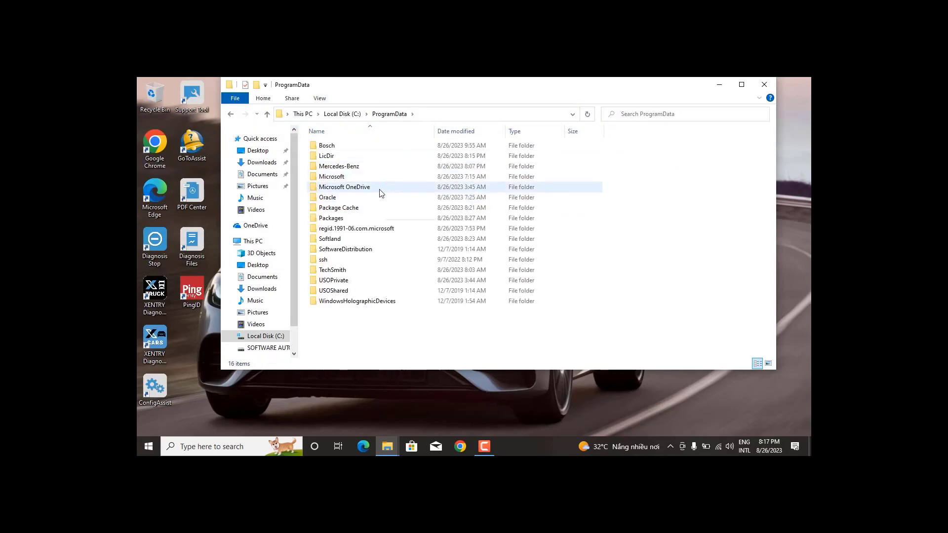
pyautogui.doubleClick(339, 157)
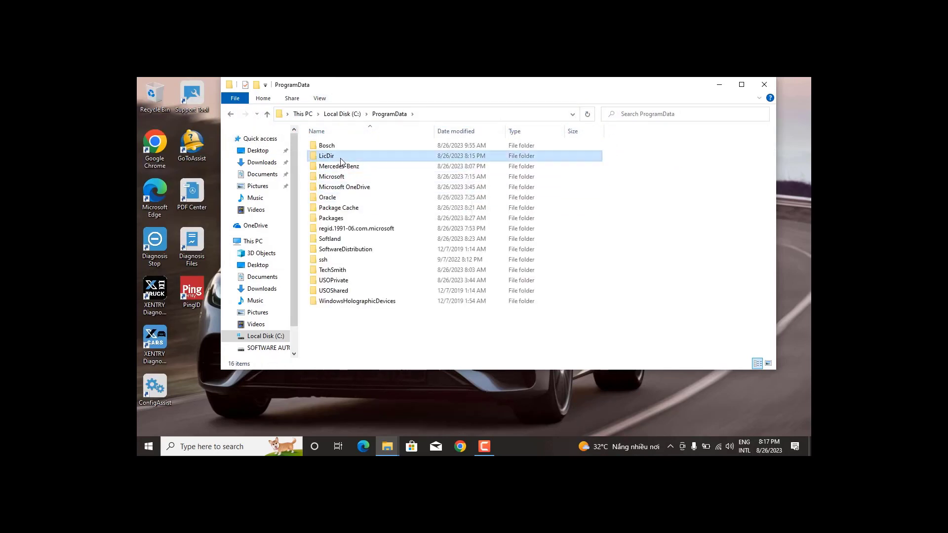
pyautogui.click(347, 151)
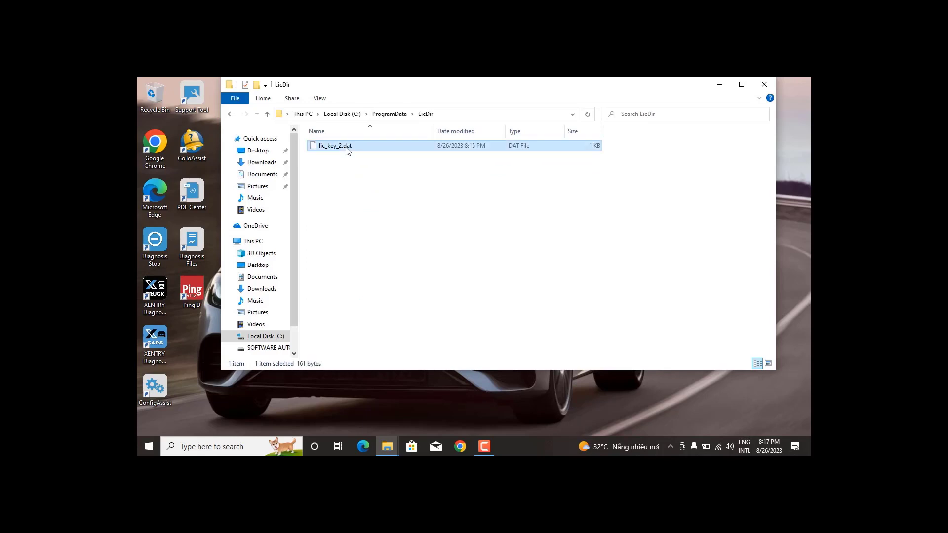
# Paste a copy of lic_key_2.dat on the desktop and rename it to lic_key_2.x4711.
pyautogui.click(306, 396)
pyautogui.hotkey('ctrl', 'v')
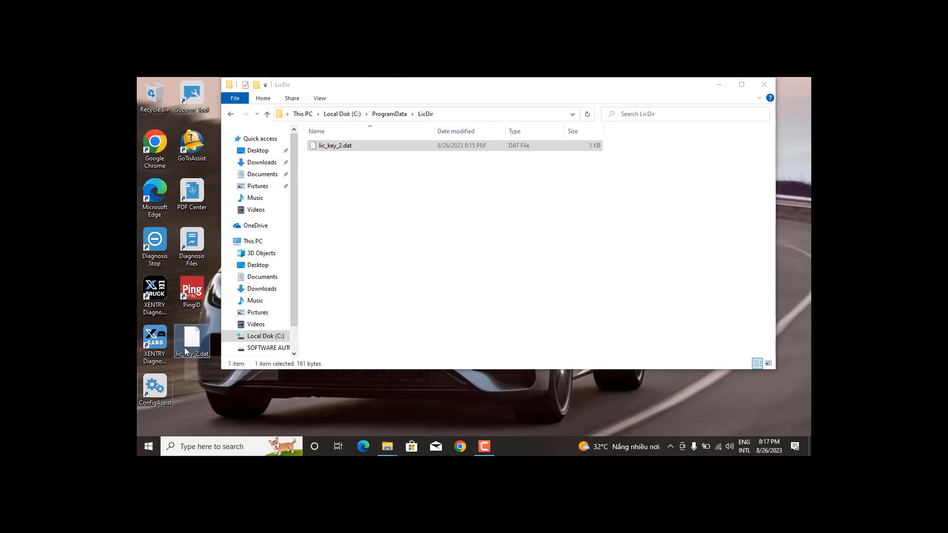
pyautogui.rightClick(185, 348)
pyautogui.click(237, 325)
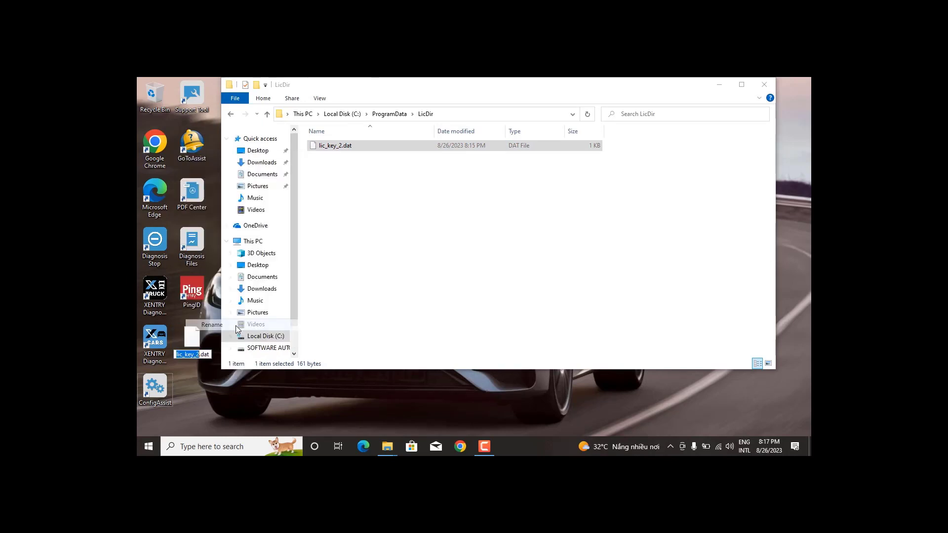
pyautogui.click(210, 355)
pyautogui.press('BackSpace')
pyautogui.press('BackSpace')
pyautogui.press('BackSpace')
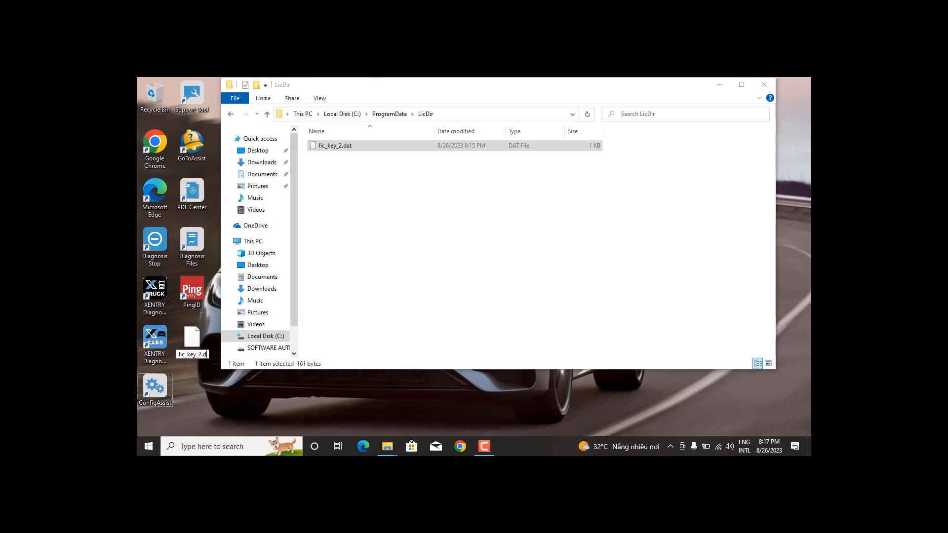
pyautogui.write('x4711')
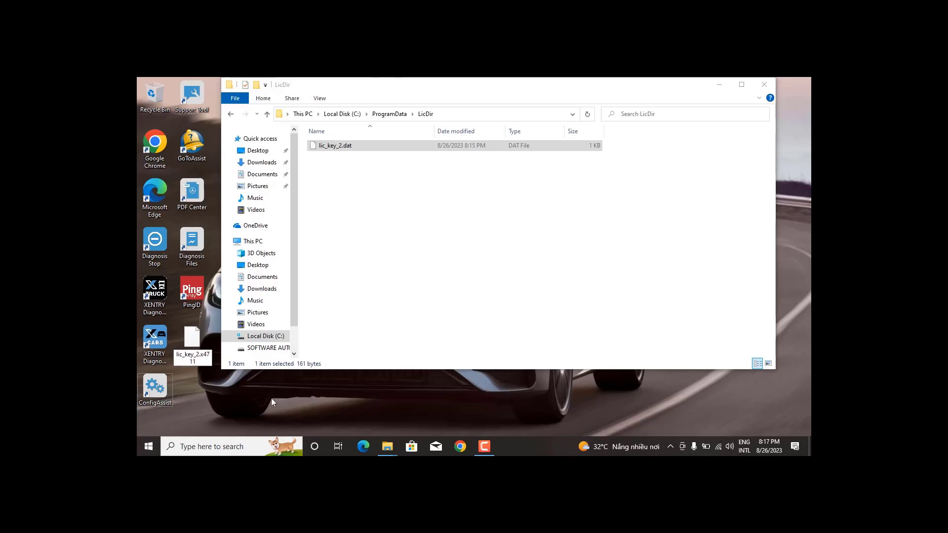
pyautogui.click(271, 397)
pyautogui.click(520, 265)
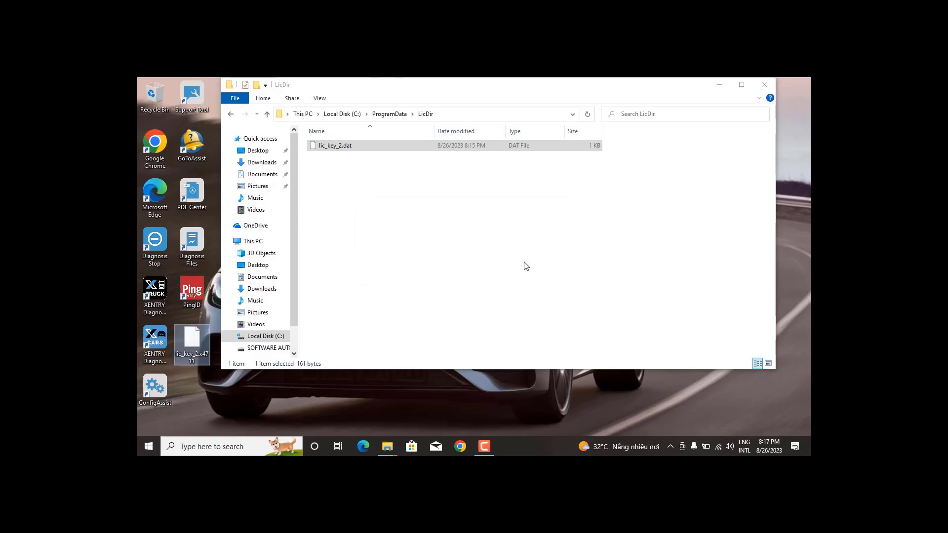
# Make lic_key_2.x4711 read-only and drag it from the desktop into LicDir.
pyautogui.rightClick(188, 357)
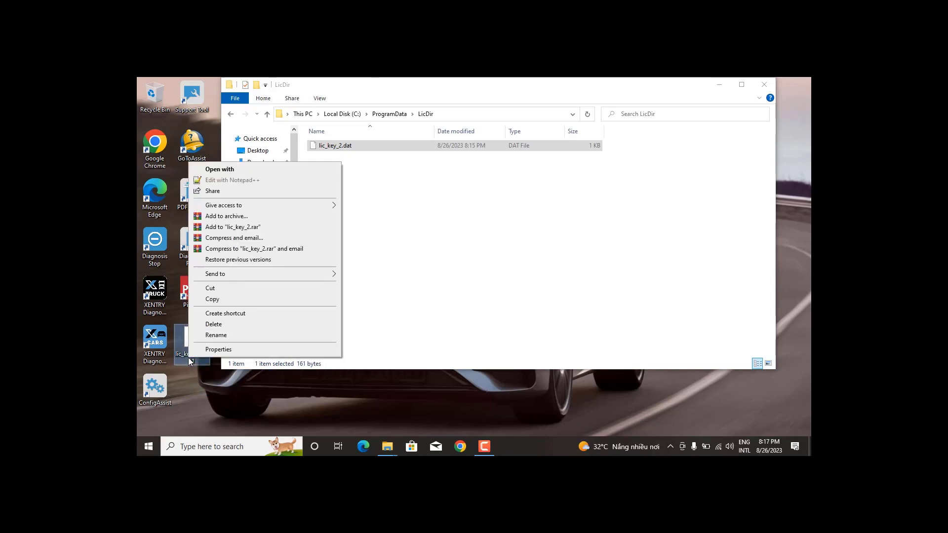
pyautogui.click(219, 349)
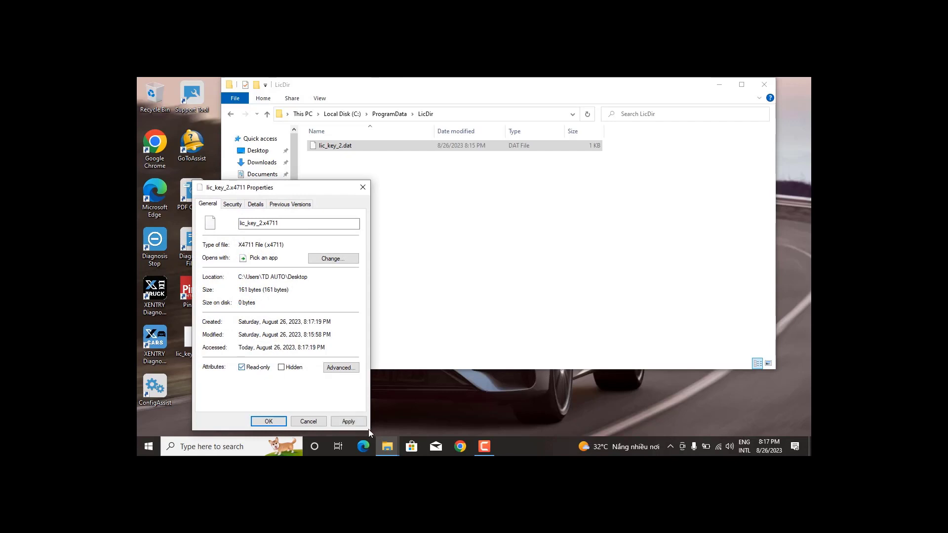
pyautogui.click(339, 422)
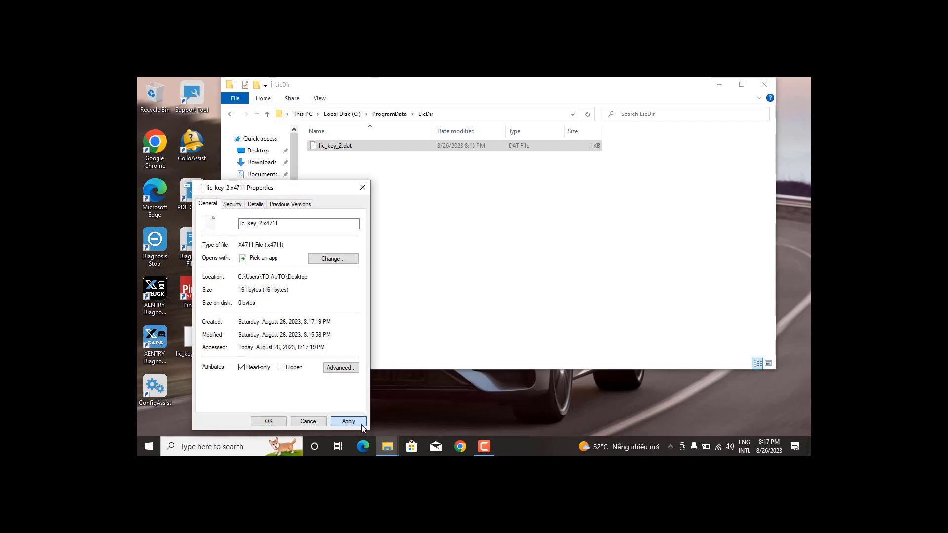
pyautogui.click(275, 420)
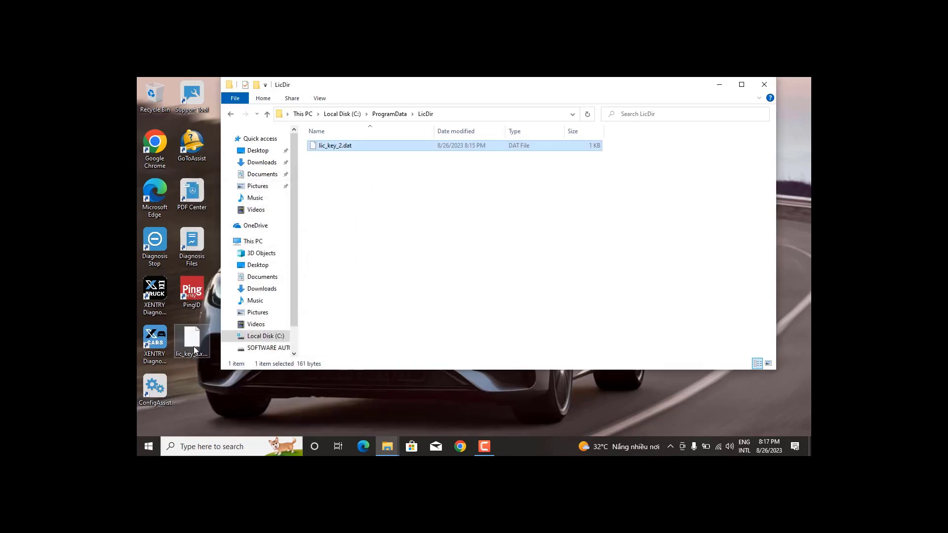
pyautogui.moveTo(194, 350); pyautogui.dragTo(473, 260)
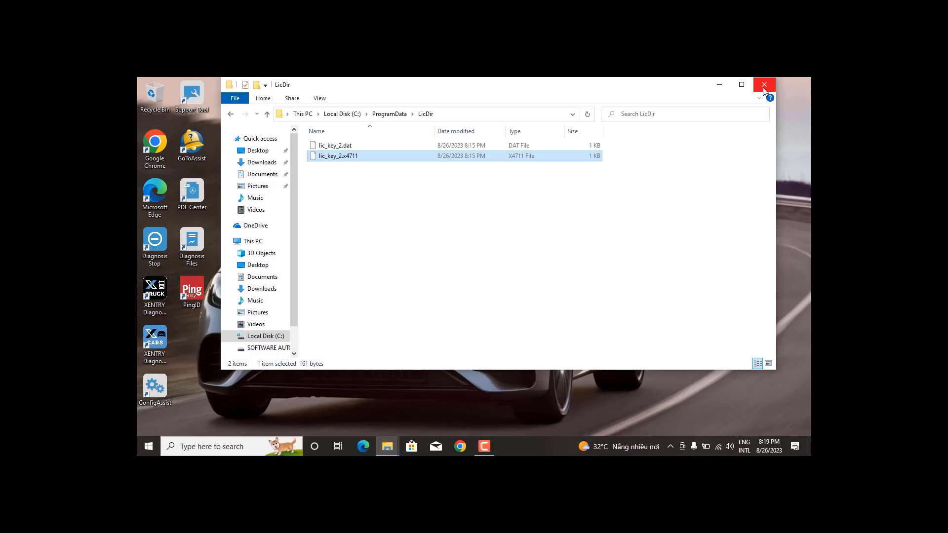
# Close the LicDir File Explorer window.
pyautogui.click(769, 87)
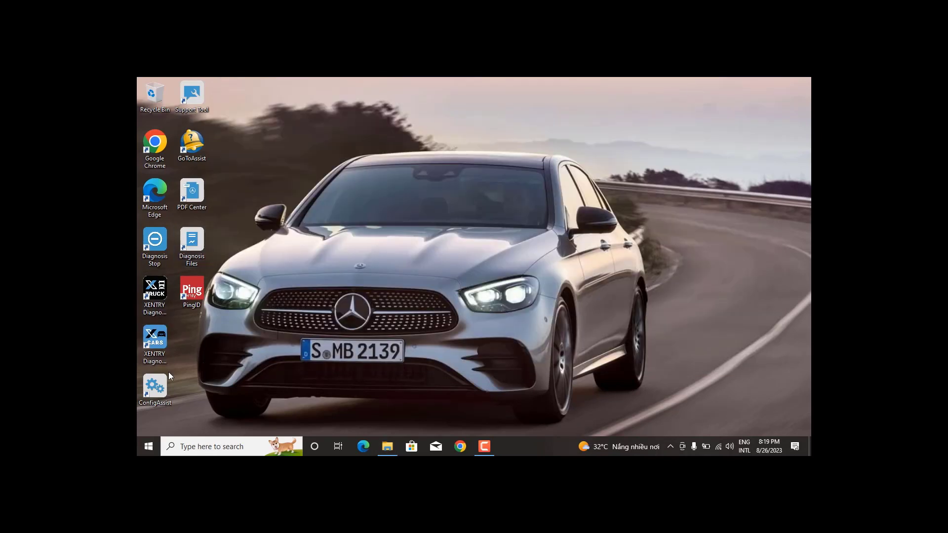
# Launch XENTRY Diagnosis Cars and choose DoIP Only as the SAE J2534 passthru configuration.
pyautogui.doubleClick(151, 337)
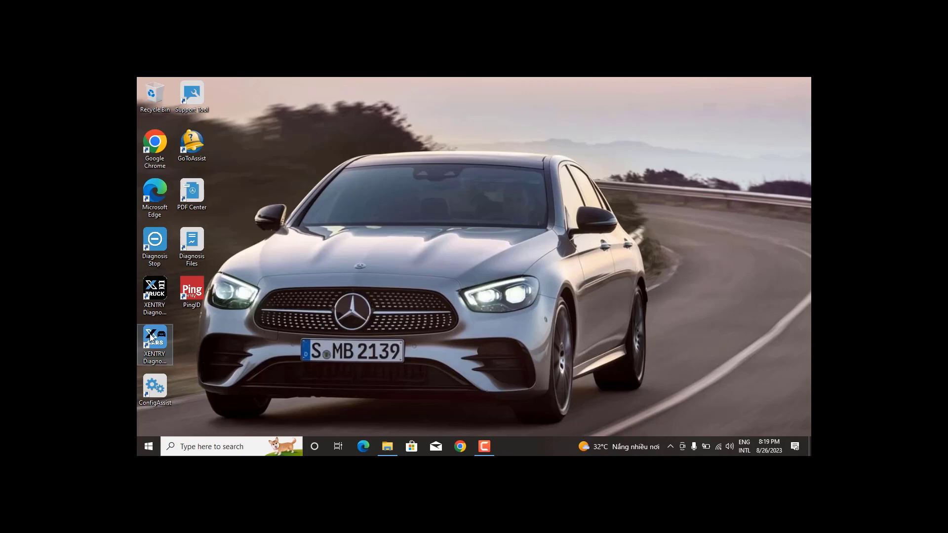
pyautogui.click(150, 337)
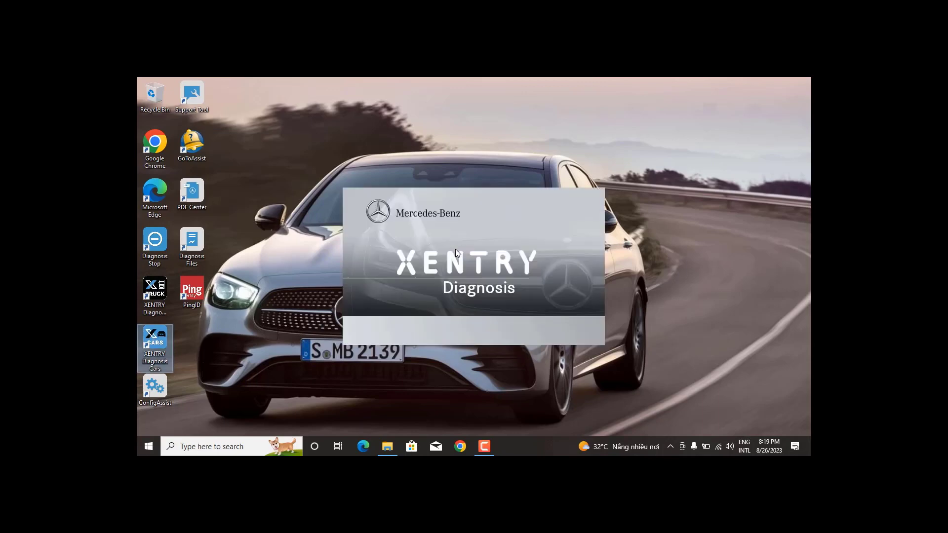
pyautogui.click(507, 255)
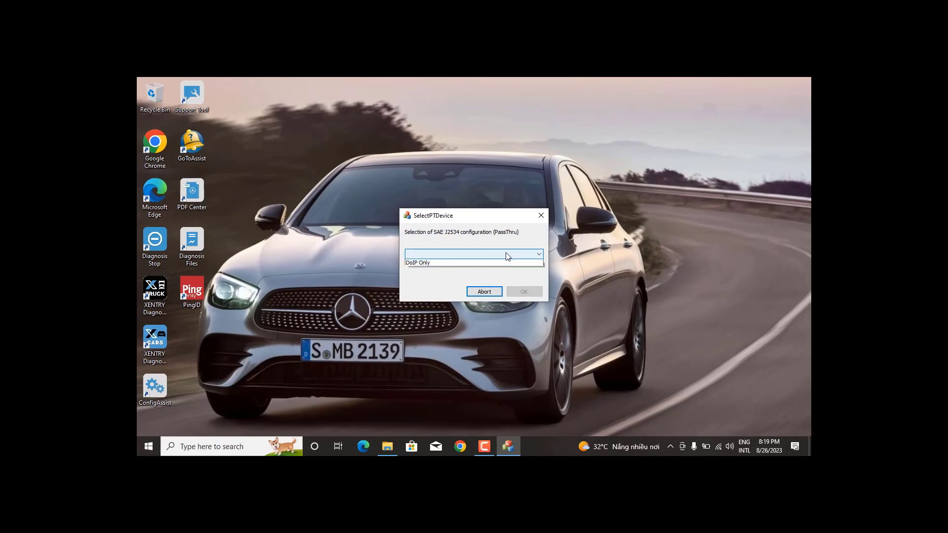
pyautogui.click(476, 265)
pyautogui.click(525, 292)
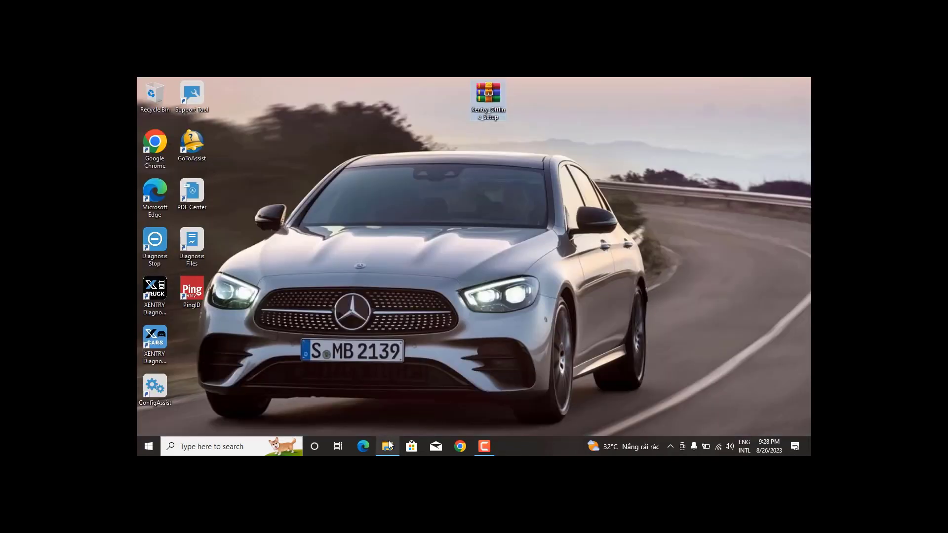
# Close the open Explorer window and extract the setup archive to Xentry_Offline_Setup.
pyautogui.rightClick(390, 445)
pyautogui.click(389, 423)
pyautogui.rightClick(494, 108)
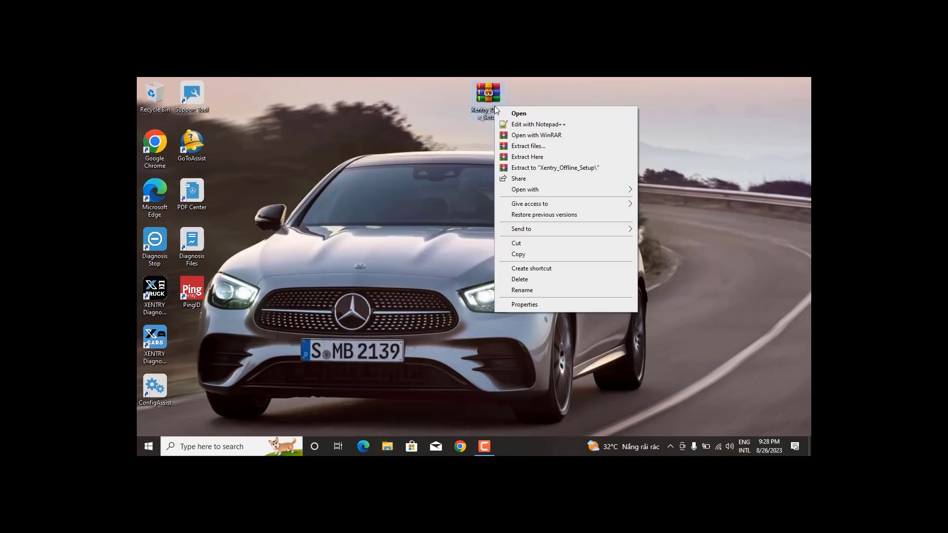
pyautogui.click(552, 169)
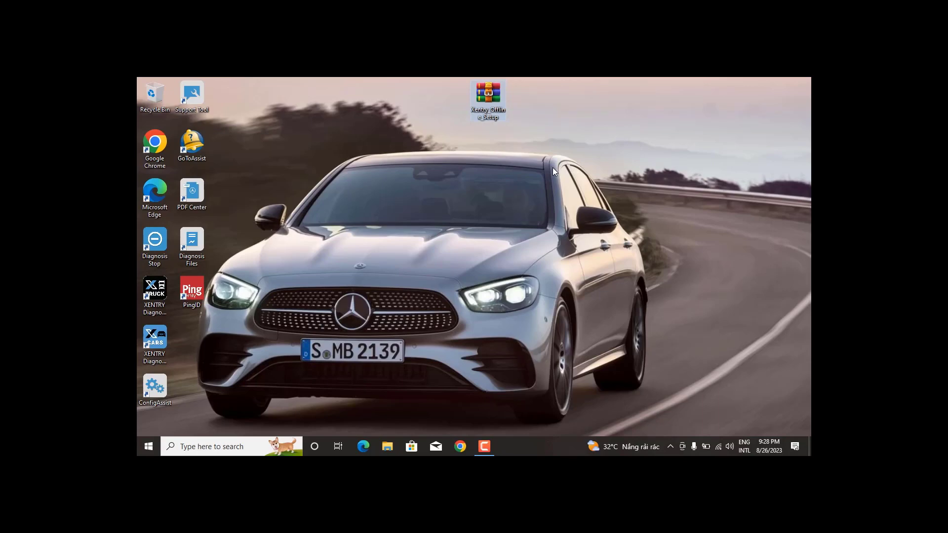
pyautogui.click(552, 167)
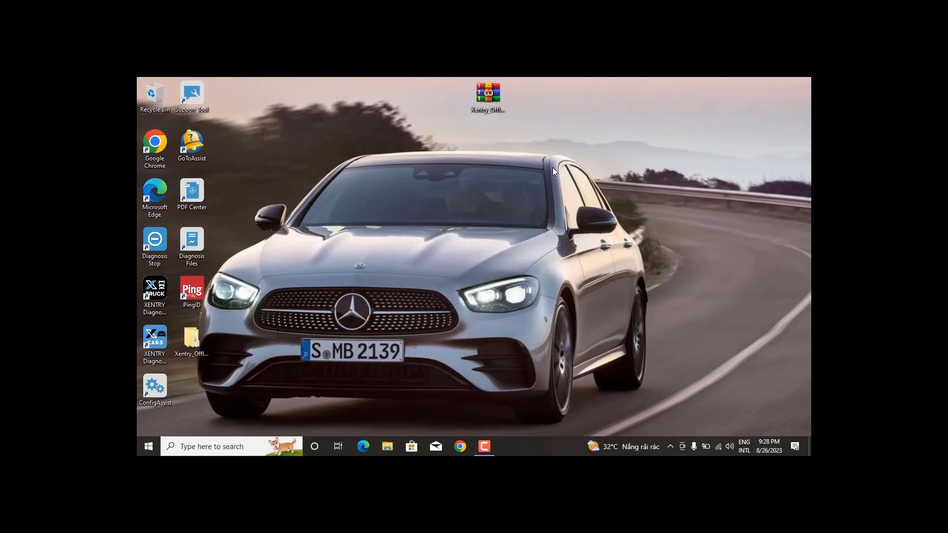
# Open Xentry_Offline_Setup > Program Files (x86) > Mercedes-Benz > AppServ.
pyautogui.doubleClick(200, 342)
pyautogui.doubleClick(347, 202)
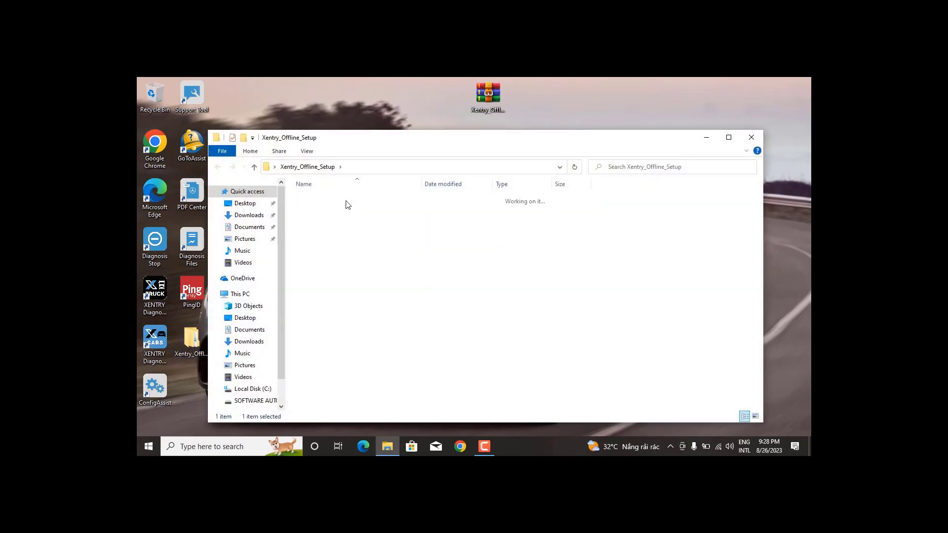
pyautogui.doubleClick(347, 199)
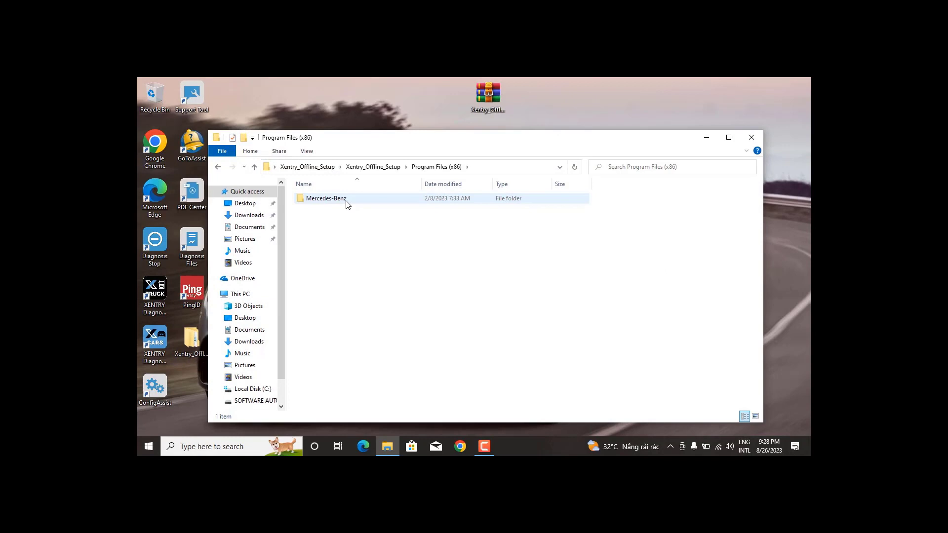
pyautogui.doubleClick(347, 199)
pyautogui.doubleClick(347, 203)
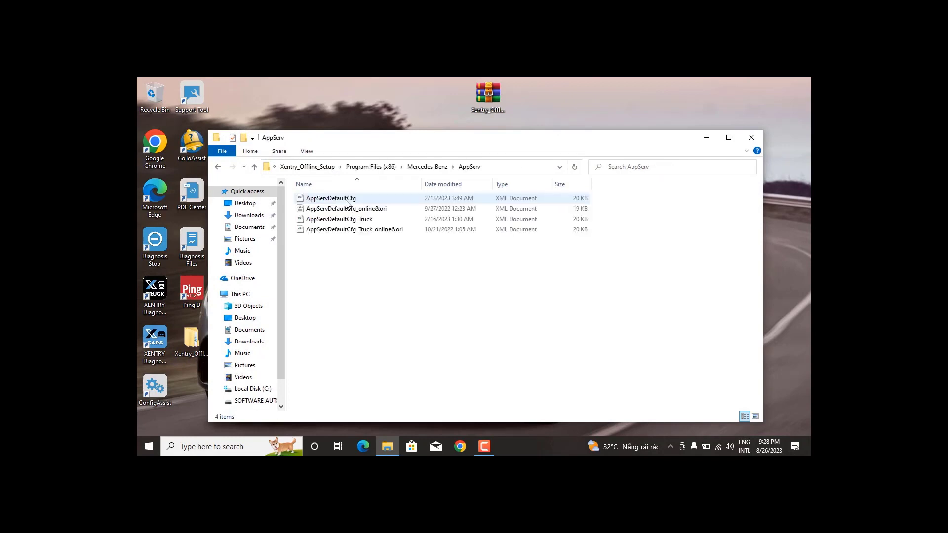
# Select the four AppServDefaultCfg XML files and open the installed AppServ folder via the shortcut's file location.
pyautogui.hotkey('ctrl', 'a')
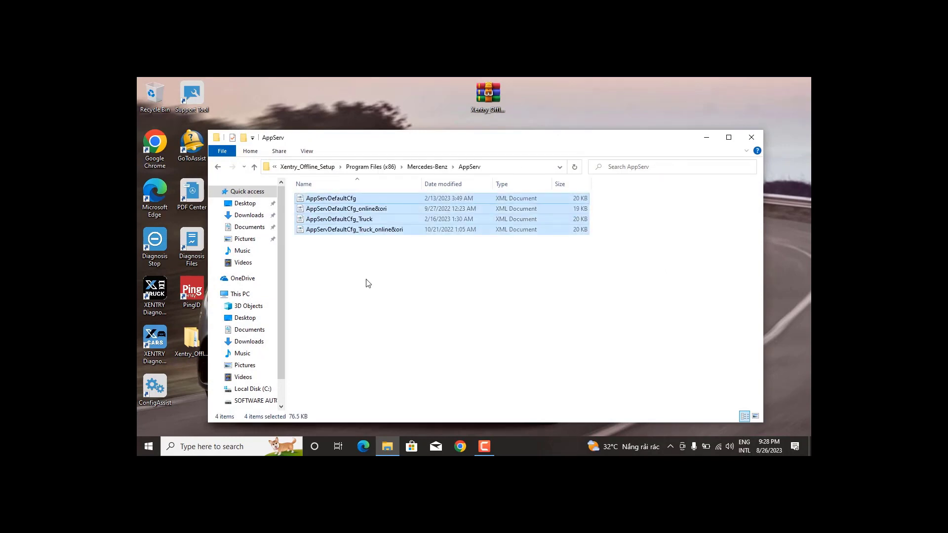
pyautogui.click(707, 137)
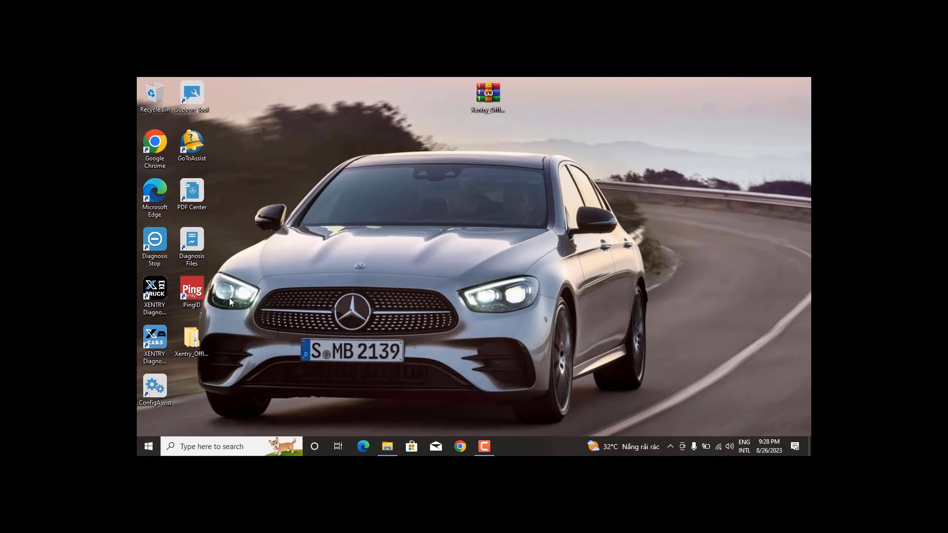
pyautogui.rightClick(156, 341)
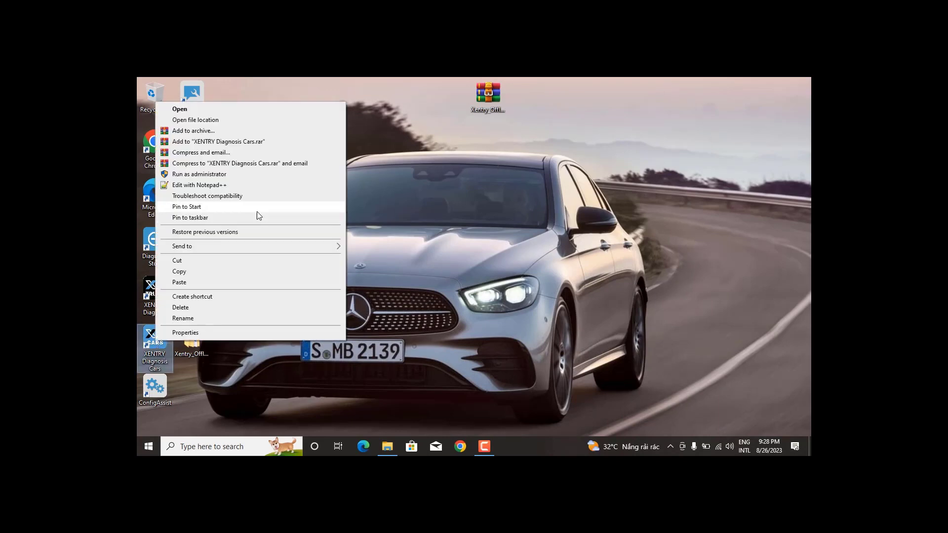
pyautogui.click(261, 119)
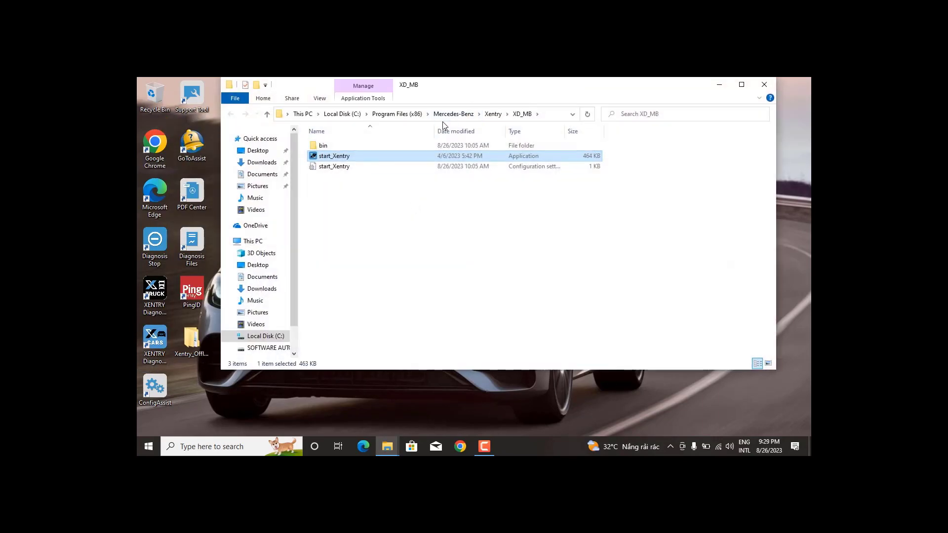
pyautogui.click(452, 116)
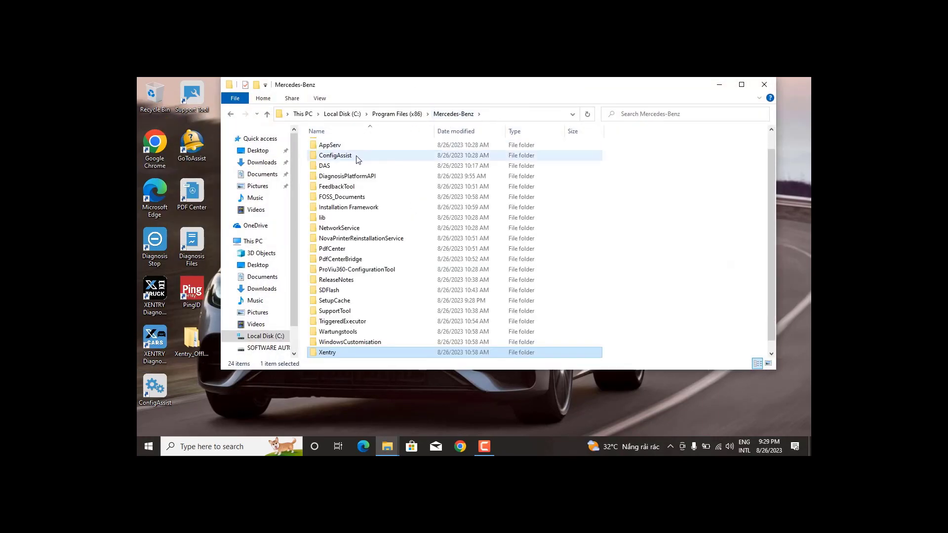
pyautogui.doubleClick(360, 146)
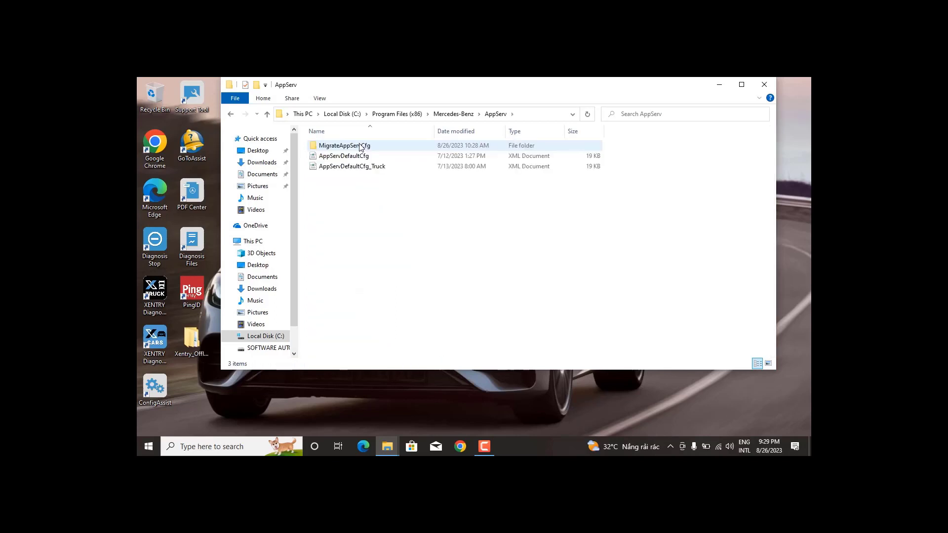
# Delete the old AppServ config files and paste in the four offline XML files with admin permission.
pyautogui.moveTo(379, 193); pyautogui.dragTo(372, 155)
pyautogui.press('Delete')
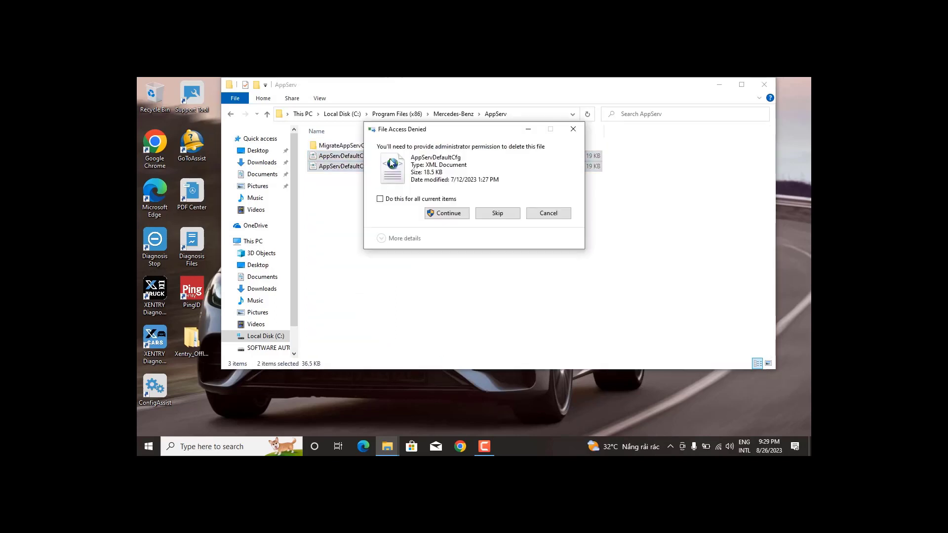
pyautogui.click(454, 213)
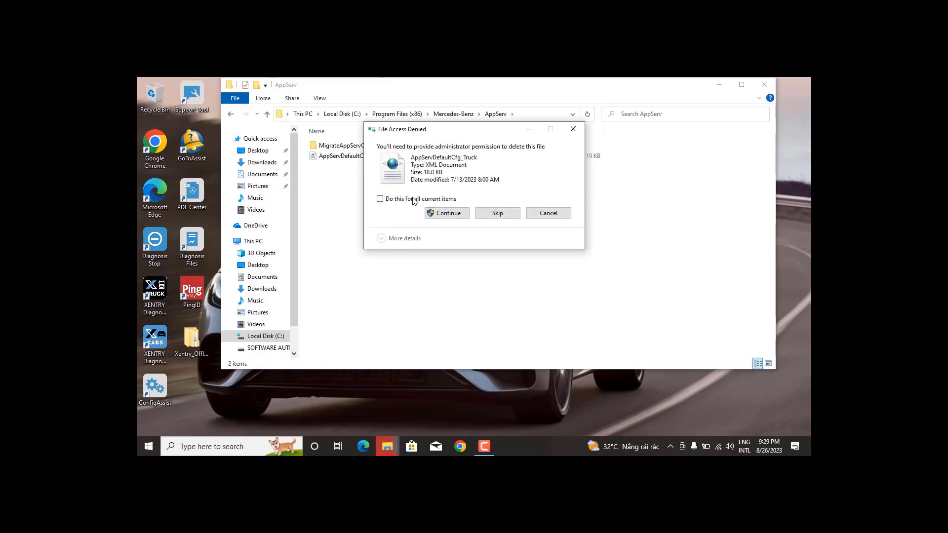
pyautogui.click(453, 215)
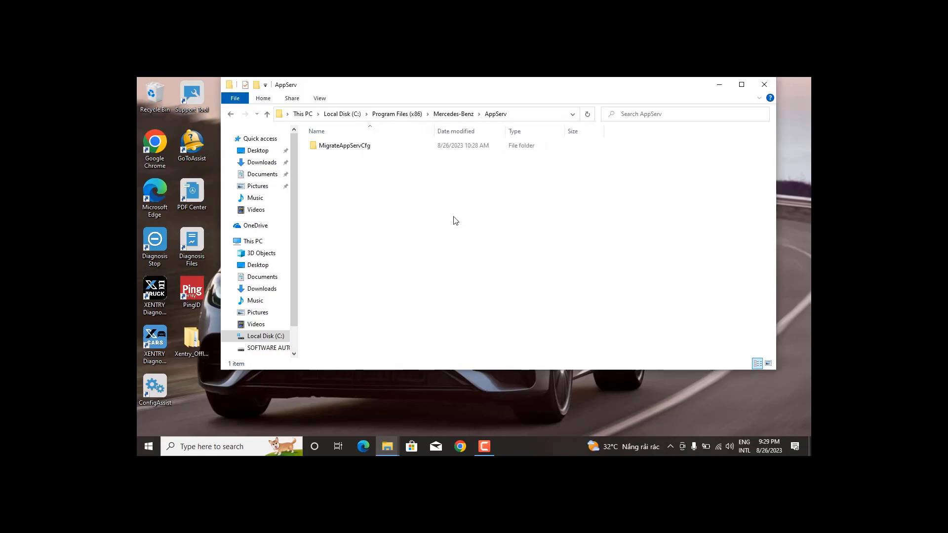
pyautogui.hotkey('ctrl', 'v')
pyautogui.click(448, 213)
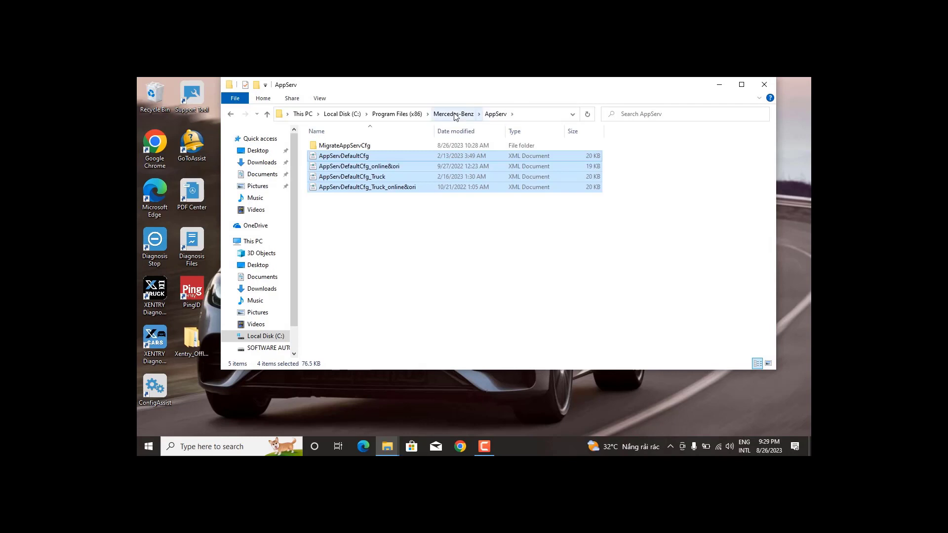
# Open the installed C:\ProgramData\Mercedes-Benz\config\XD_MB folder.
pyautogui.click(351, 110)
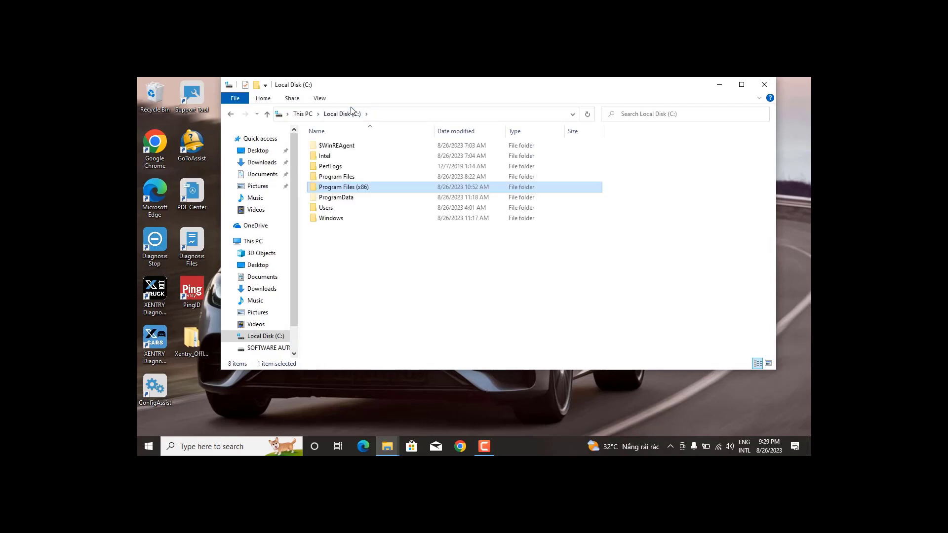
pyautogui.doubleClick(348, 198)
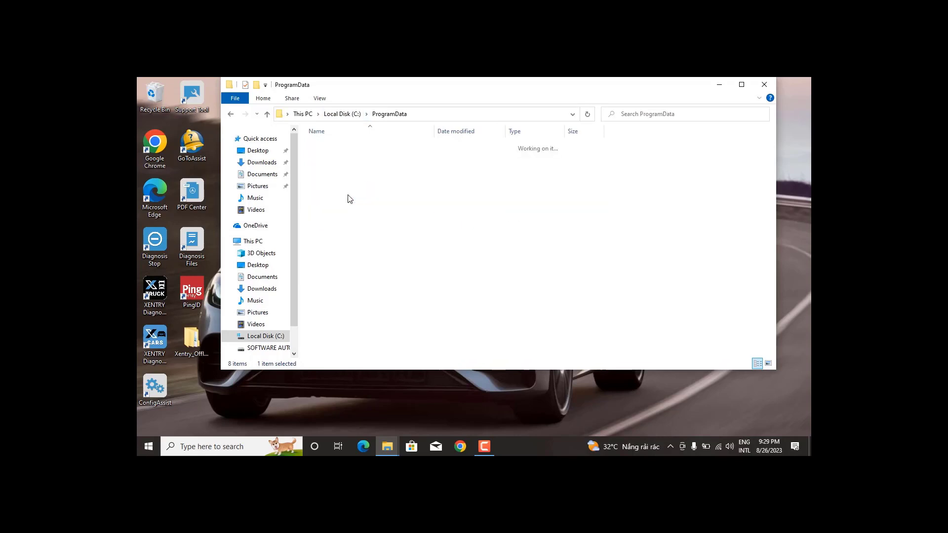
pyautogui.click(348, 168)
pyautogui.doubleClick(349, 168)
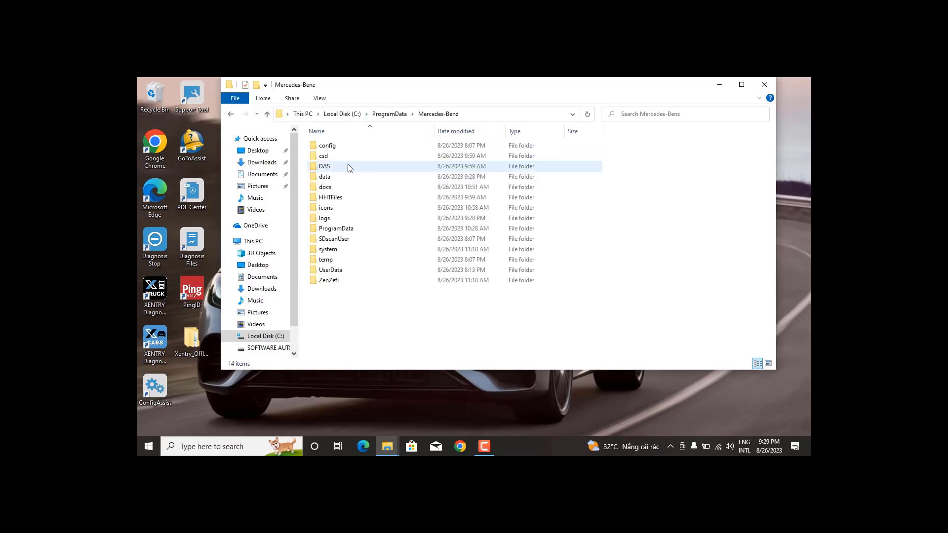
pyautogui.doubleClick(342, 148)
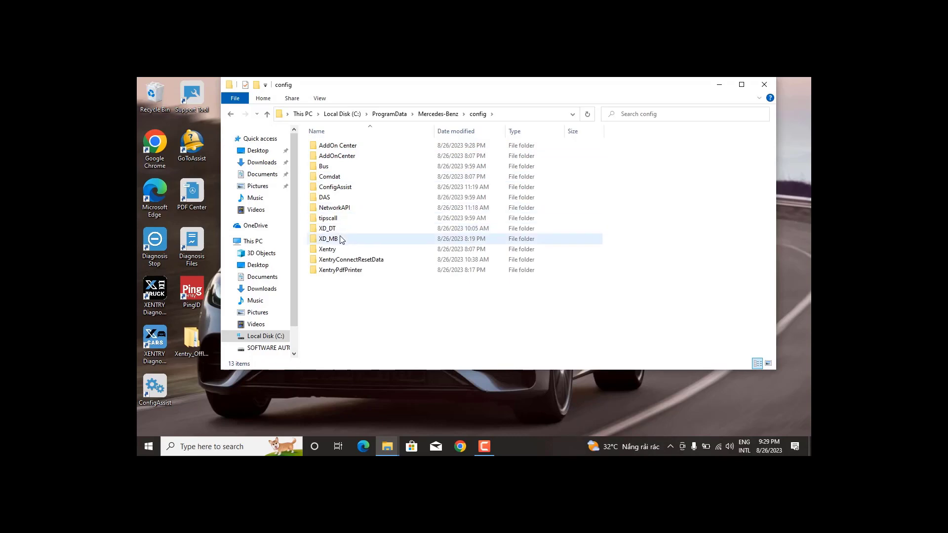
pyautogui.doubleClick(341, 239)
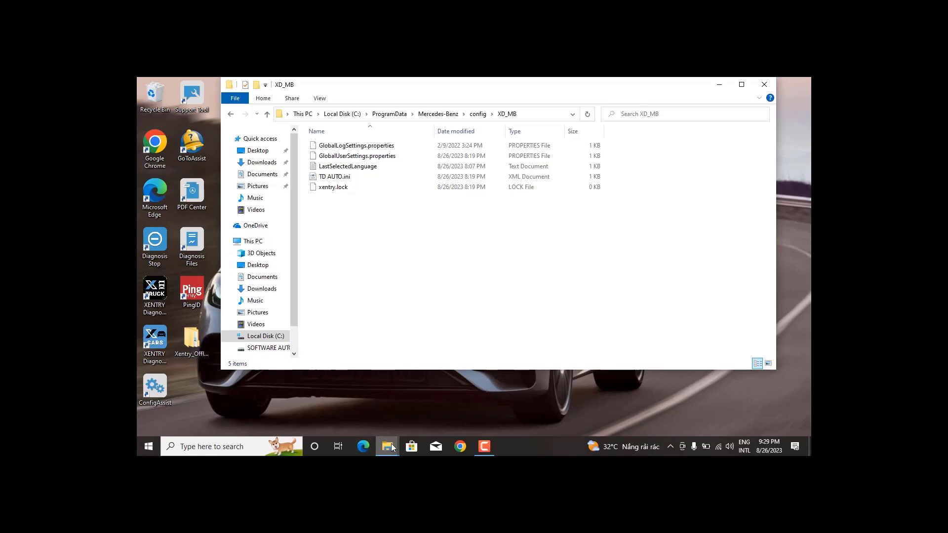
# Copy offline.properties from the setup package's ProgramData\Mercedes-Benz\config\XD_MB folder.
pyautogui.moveTo(393, 447)
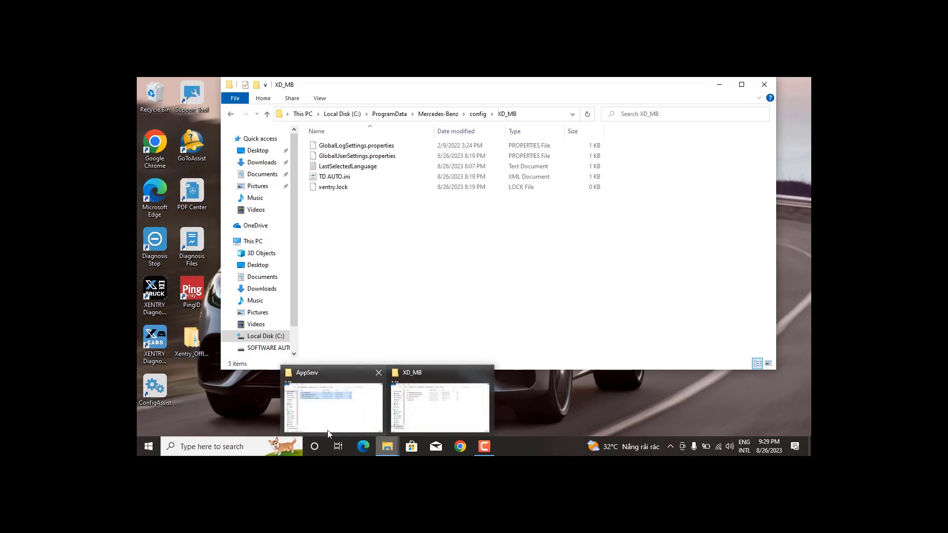
pyautogui.moveTo(328, 433)
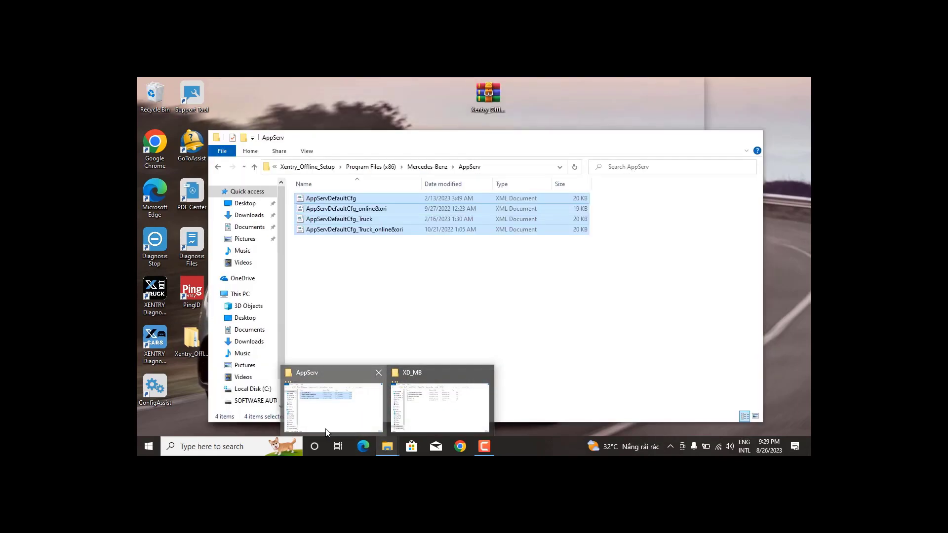
pyautogui.click(328, 434)
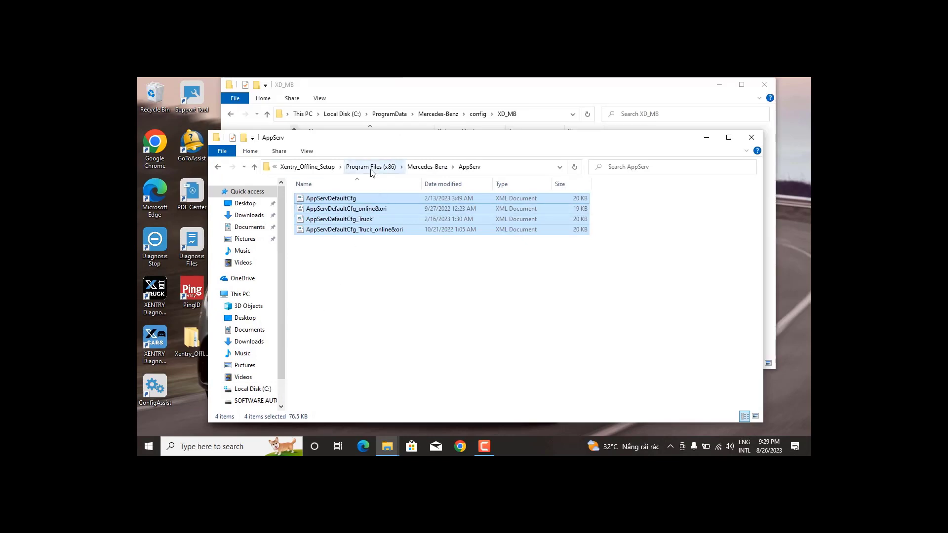
pyautogui.click(307, 167)
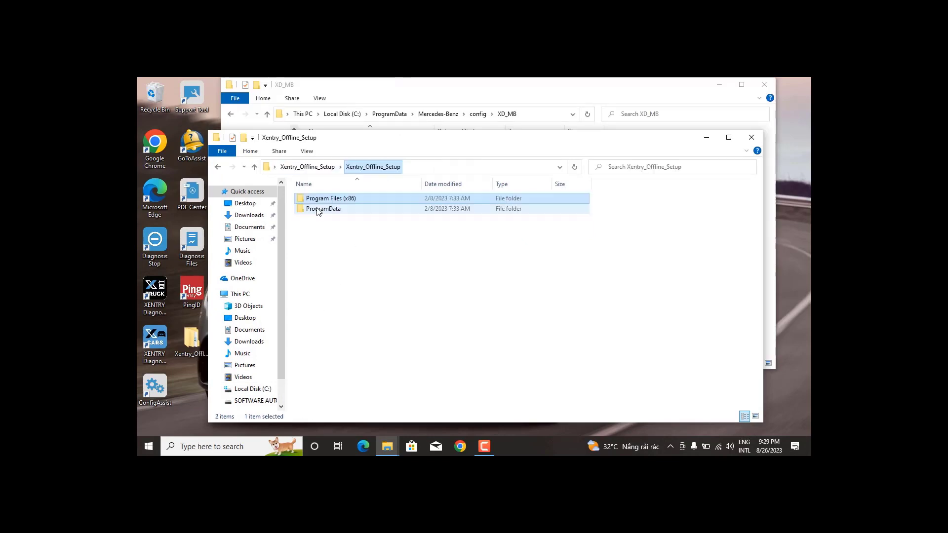
pyautogui.doubleClick(325, 209)
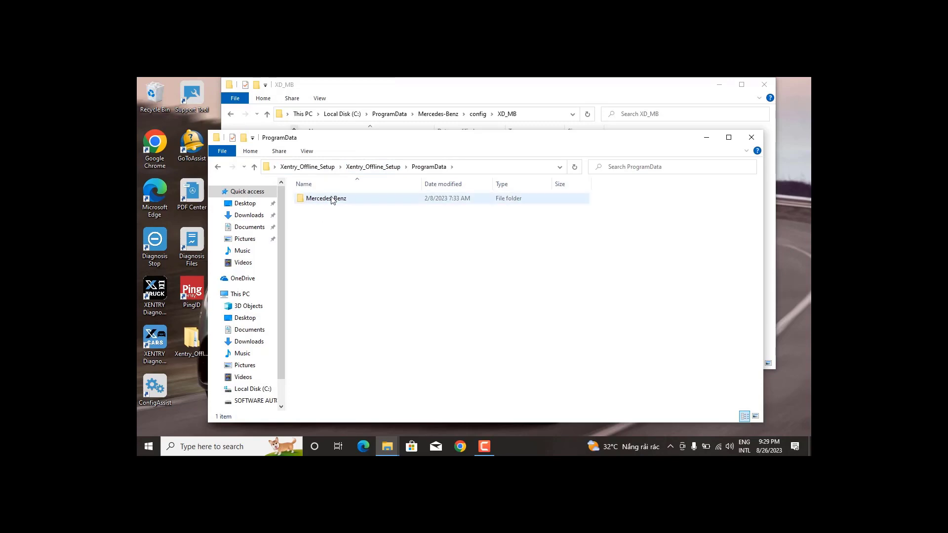
pyautogui.click(332, 198)
pyautogui.doubleClick(331, 199)
pyautogui.doubleClick(332, 198)
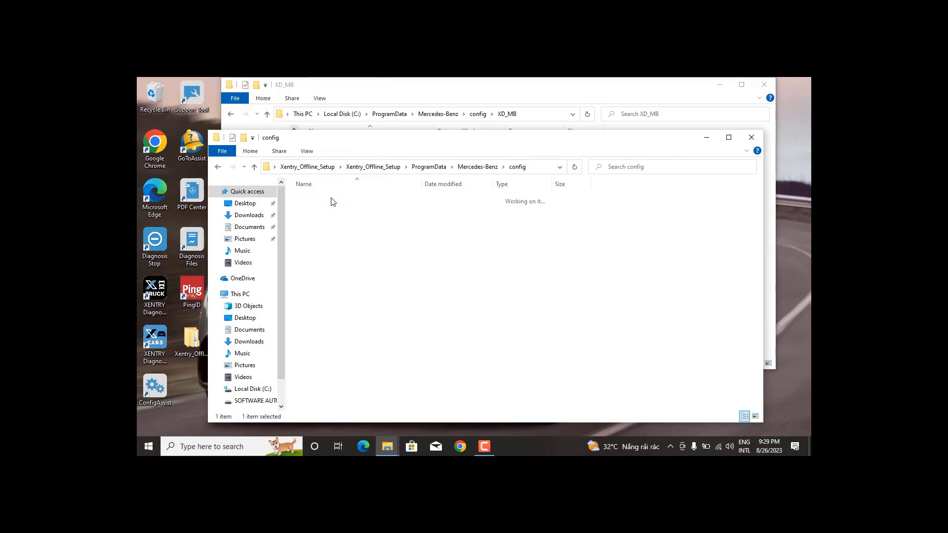
pyautogui.doubleClick(328, 212)
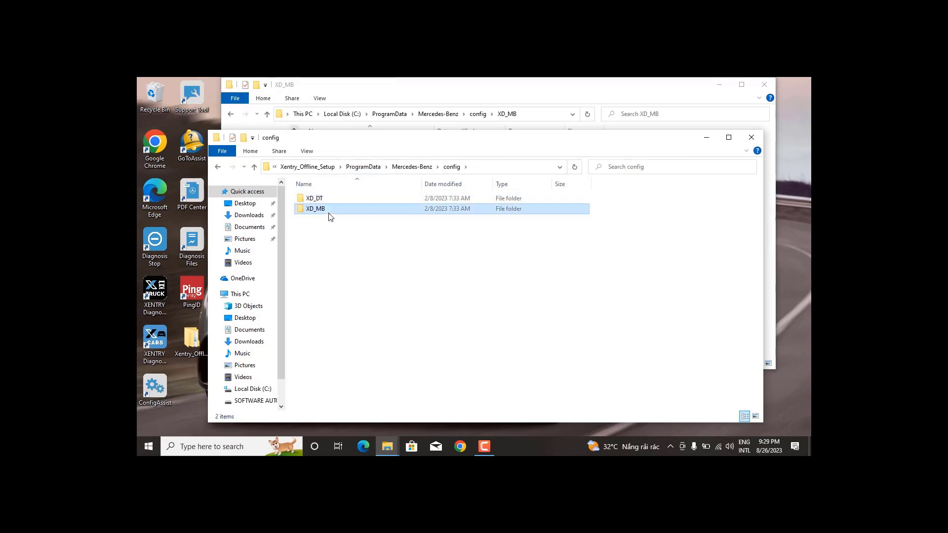
pyautogui.click(329, 200)
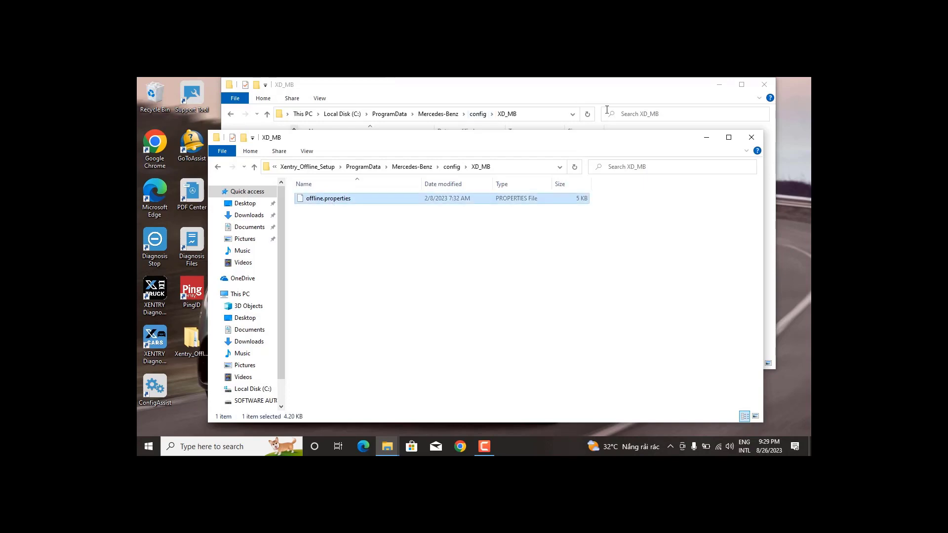
pyautogui.click(707, 137)
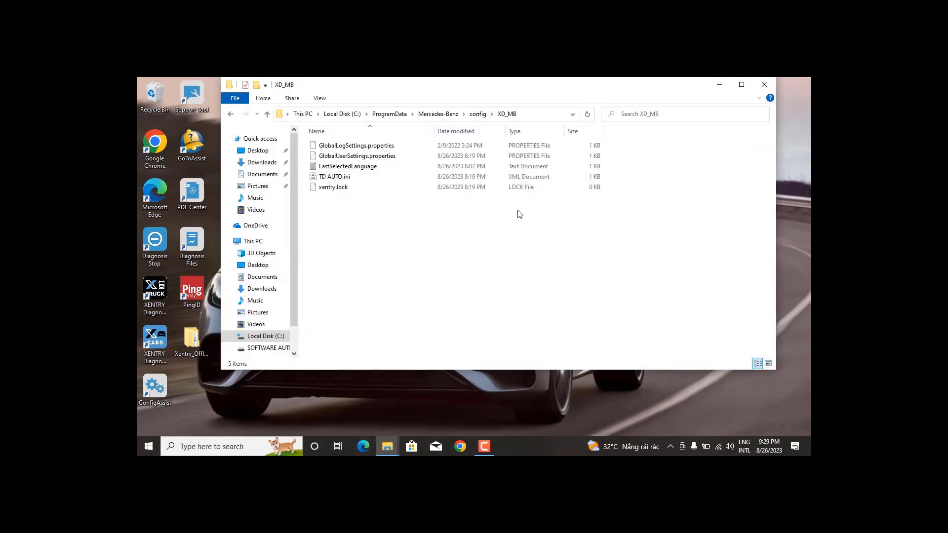
# Paste offline.properties into the installed XD_MB and XD_DT folders, then close Explorer.
pyautogui.hotkey('ctrl', 'v')
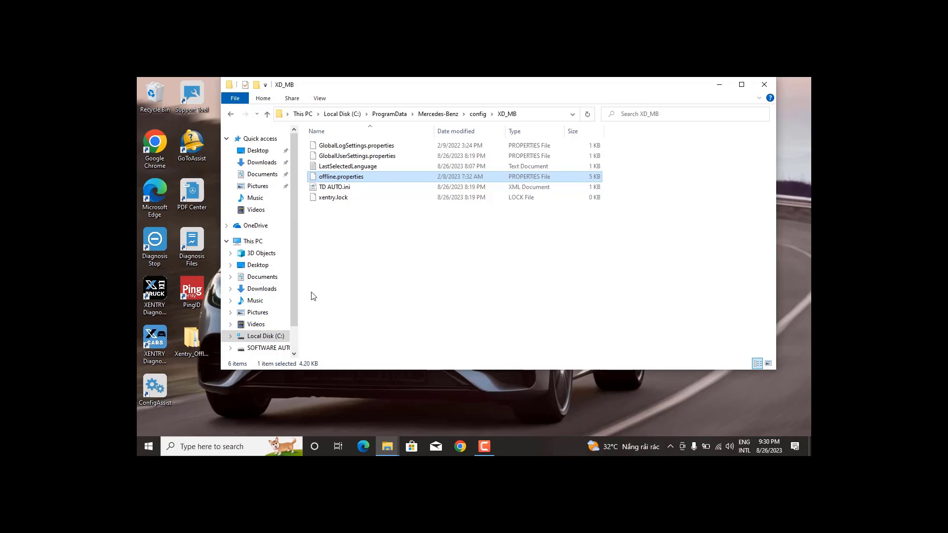
pyautogui.click(478, 113)
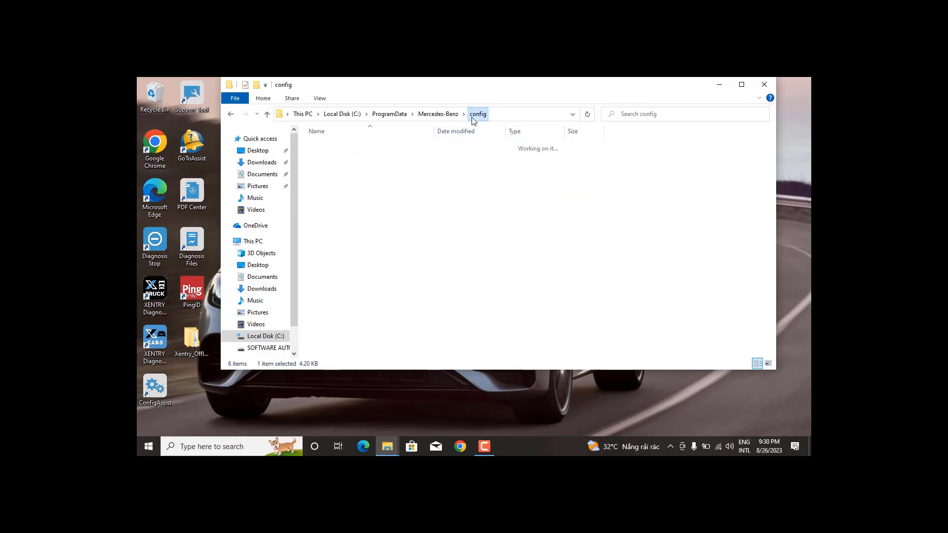
pyautogui.doubleClick(326, 228)
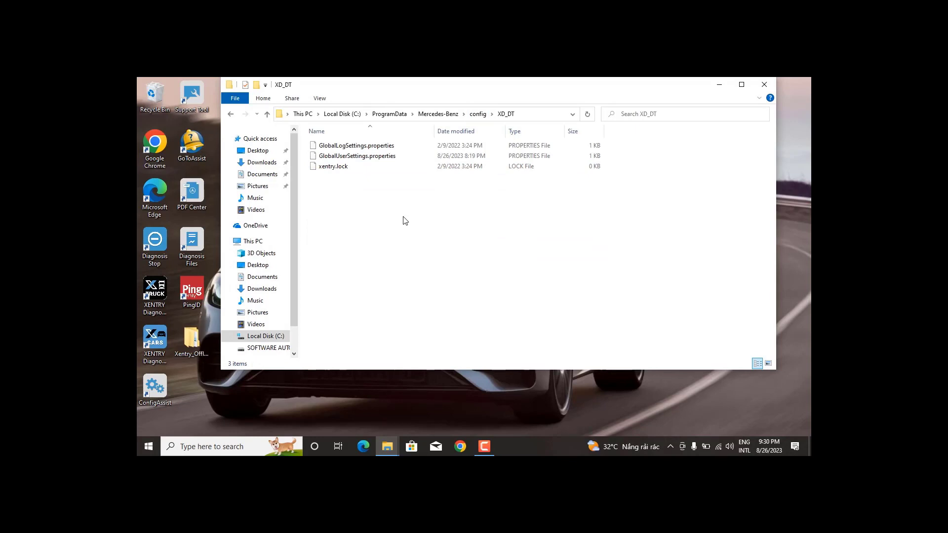
pyautogui.hotkey('ctrl', 'v')
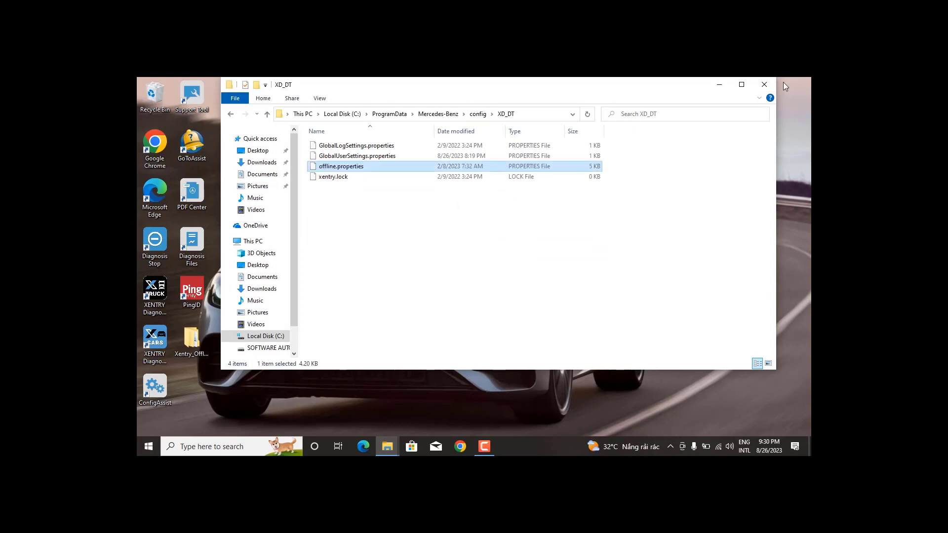
pyautogui.click(769, 84)
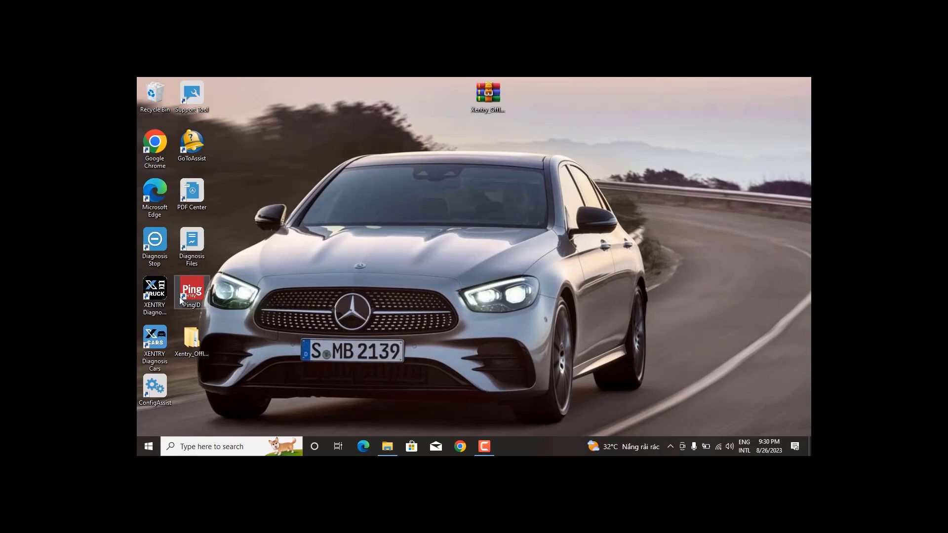
# Relaunch XENTRY Diagnosis Cars with DoIP Only chosen in SelectPTDevice.
pyautogui.doubleClick(146, 351)
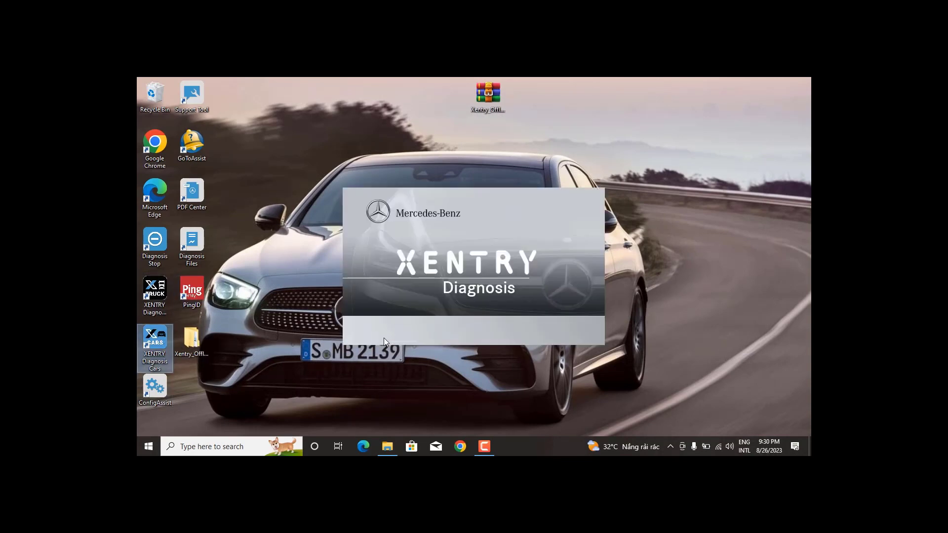
pyautogui.click(537, 255)
pyautogui.click(510, 262)
pyautogui.click(522, 290)
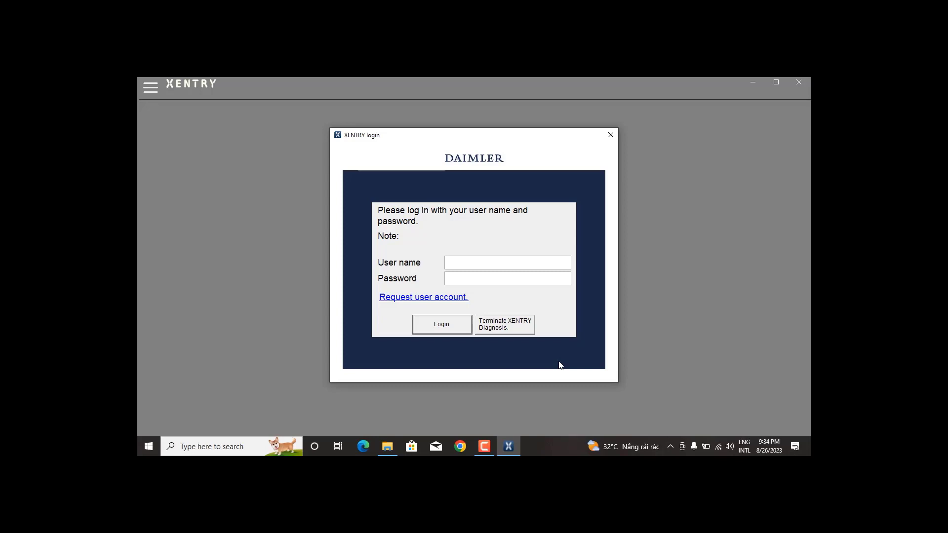
# Log in with the user name and password, accepting offline mode and the workshop selection.
pyautogui.click(489, 262)
pyautogui.write('xentry')
pyautogui.click(472, 279)
pyautogui.write('xentry')
pyautogui.click(442, 324)
pyautogui.click(484, 316)
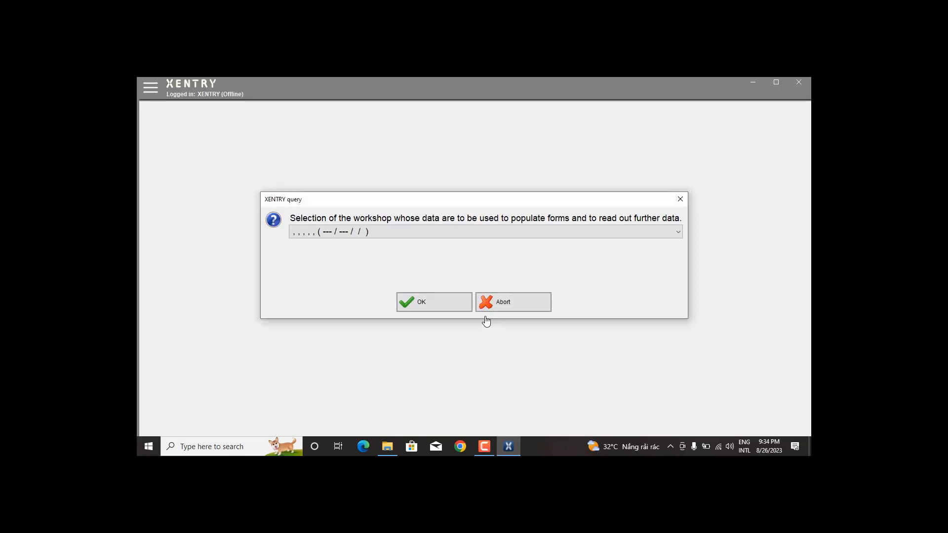
pyautogui.click(445, 308)
# Browse Mercedes-Benz passenger car model series: A/B, C, E, SUV, S class and all-series overview.
pyautogui.click(300, 221)
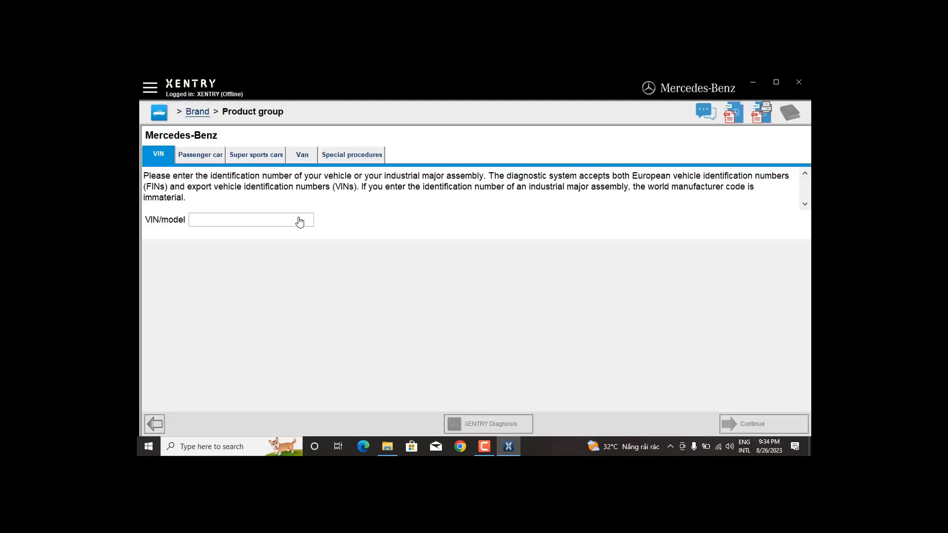
pyautogui.click(199, 156)
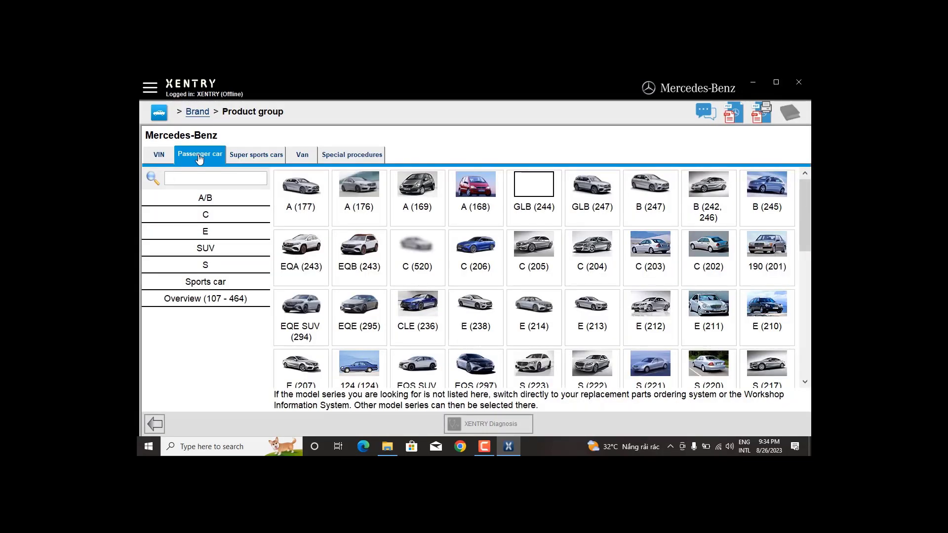
pyautogui.click(228, 199)
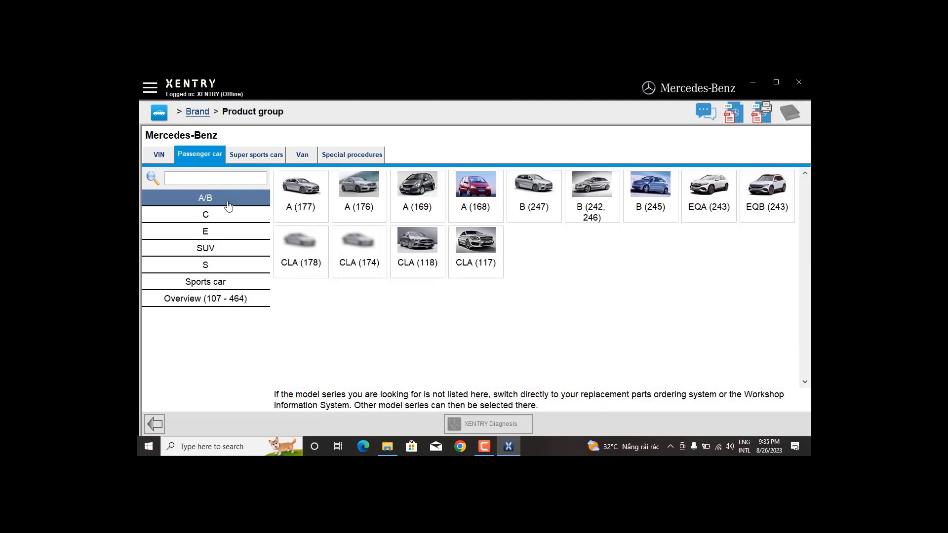
pyautogui.click(231, 215)
pyautogui.click(236, 232)
pyautogui.click(239, 248)
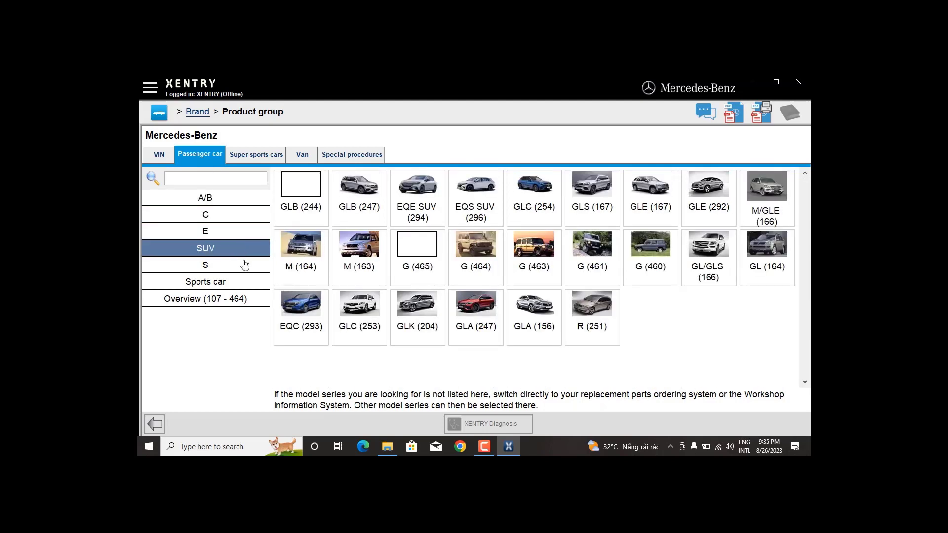
pyautogui.click(244, 266)
pyautogui.click(253, 298)
pyautogui.click(159, 114)
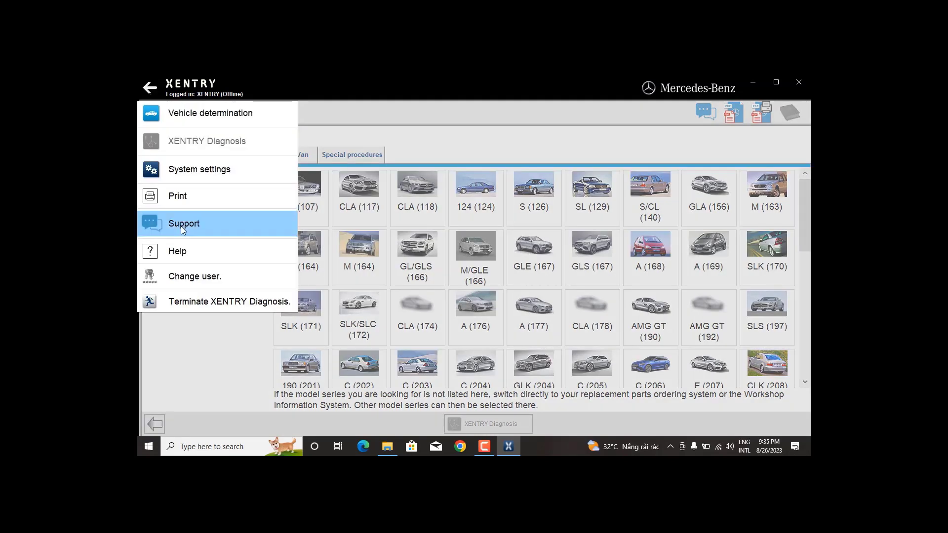
# Display version 33.6.2.4_v2 with data release 09/2023 under General settings, then cancel closing XENTRY Diagnosis.
pyautogui.click(182, 168)
pyautogui.click(182, 168)
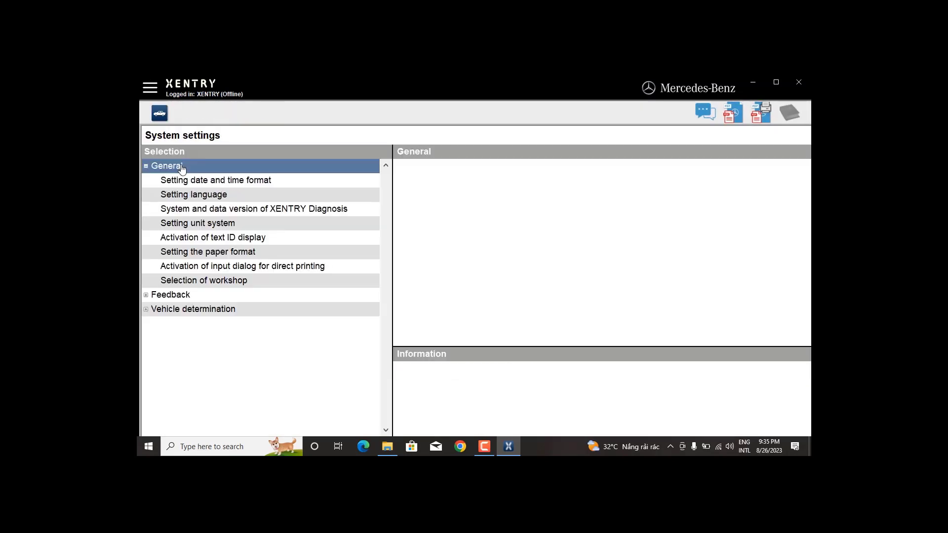
pyautogui.click(248, 209)
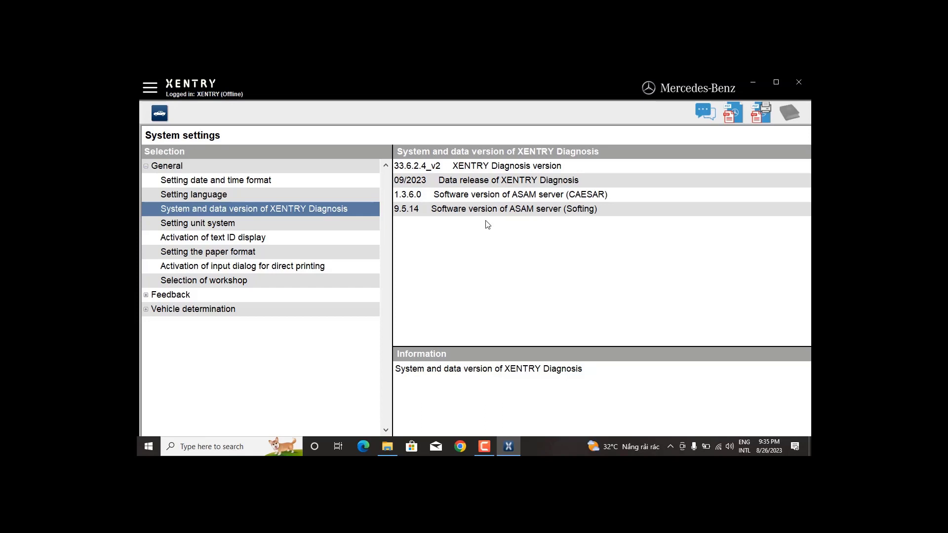
pyautogui.click(799, 82)
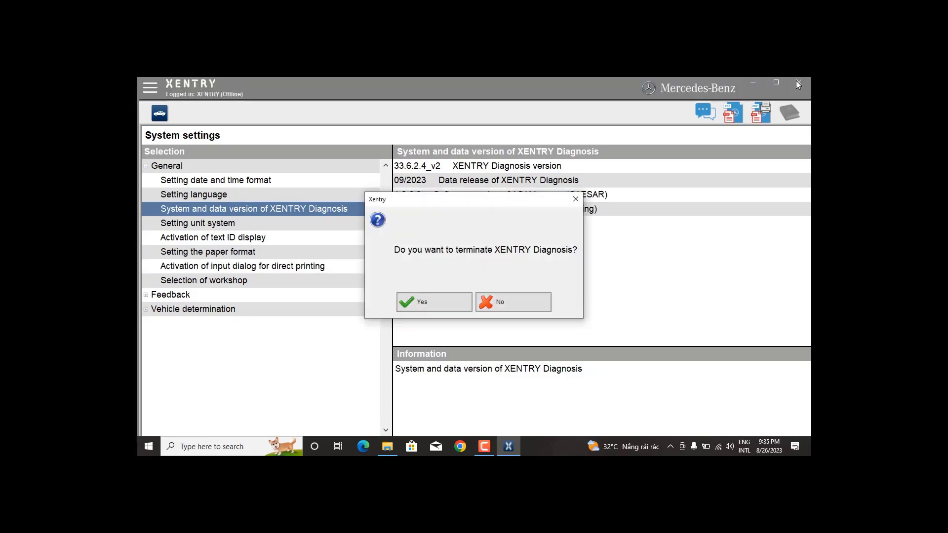
pyautogui.click(439, 303)
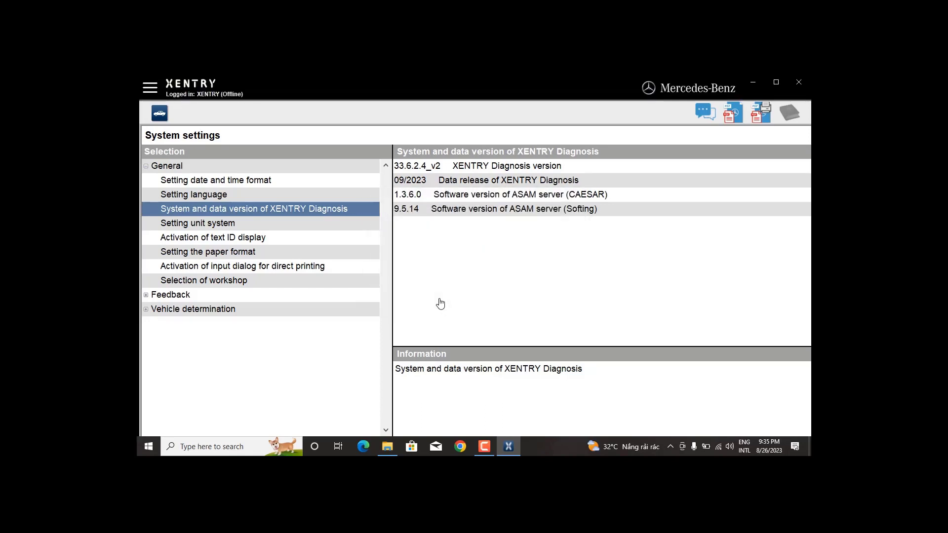